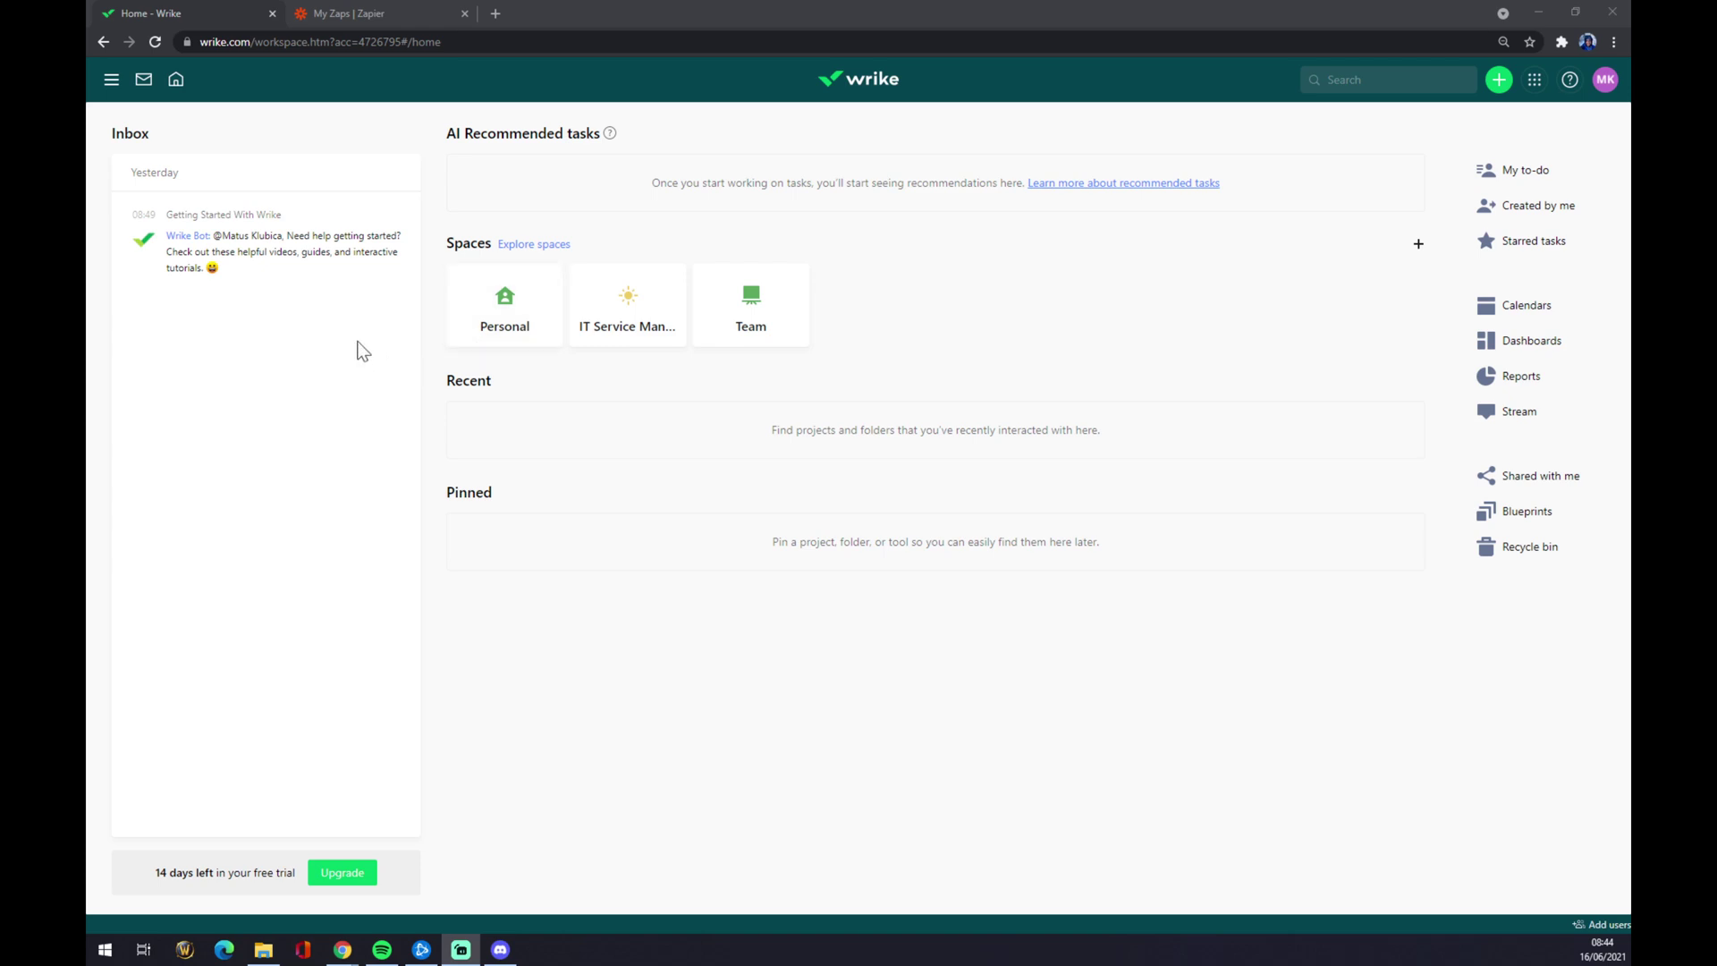
# Step: Search Wrike's Apps & Integrations directory for 'outloo' instead of 'cale'
pyautogui.click(1606, 93)
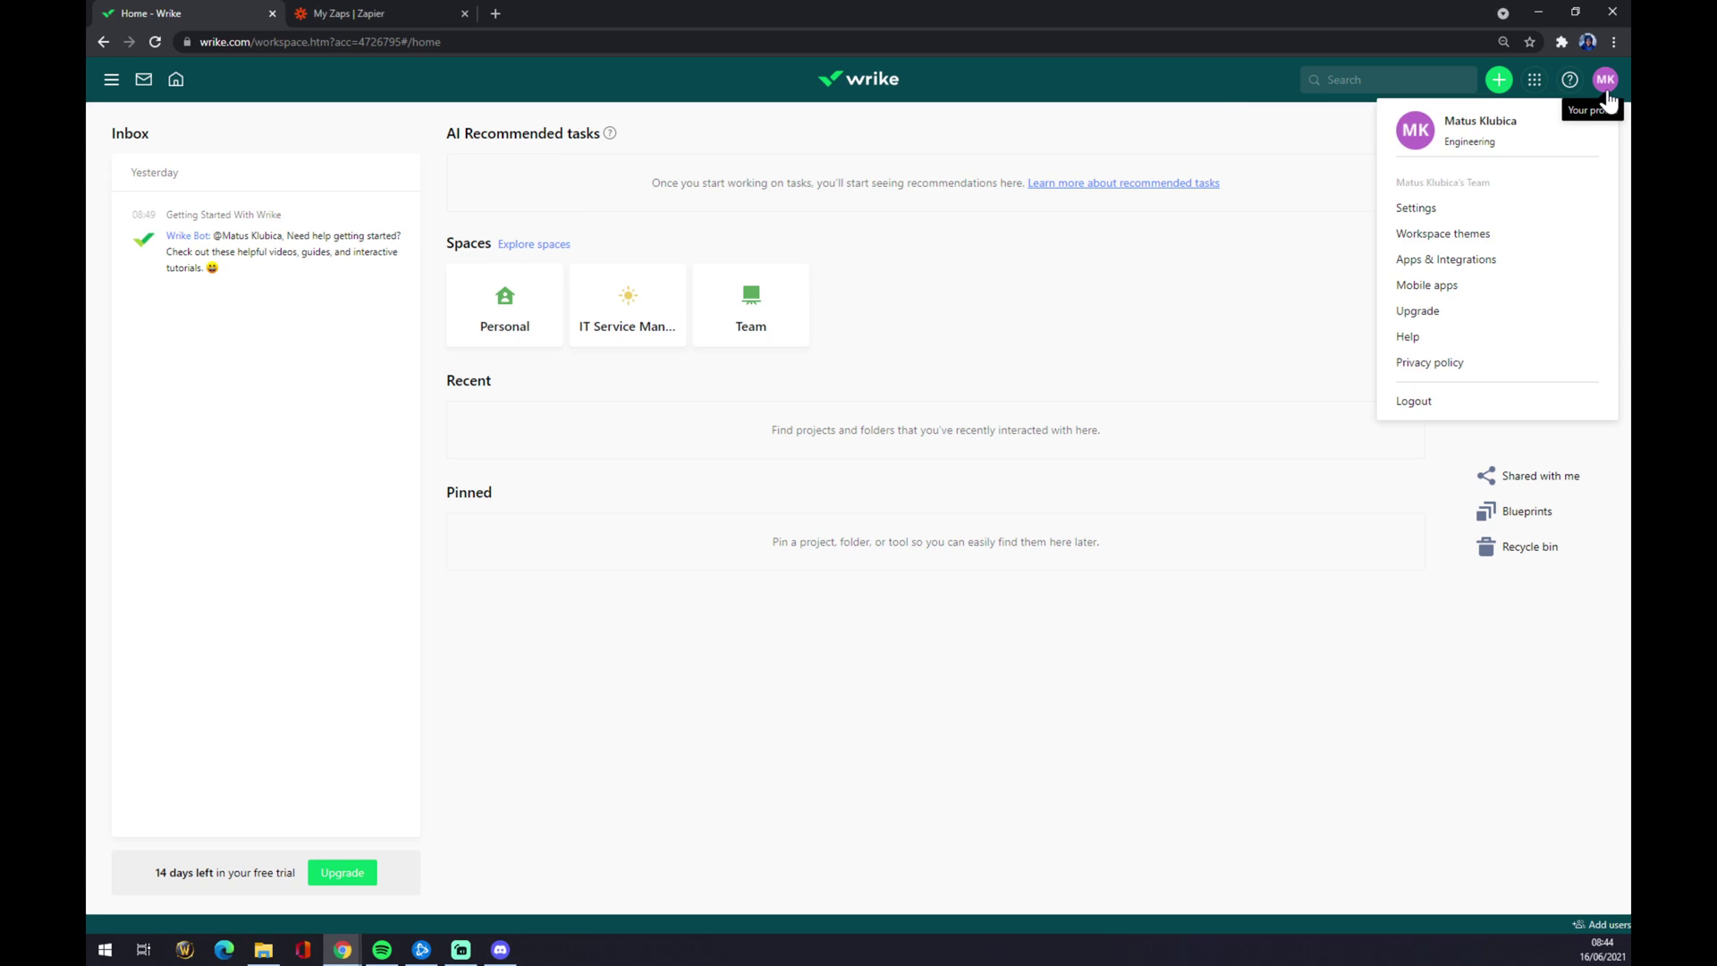
pyautogui.click(1468, 260)
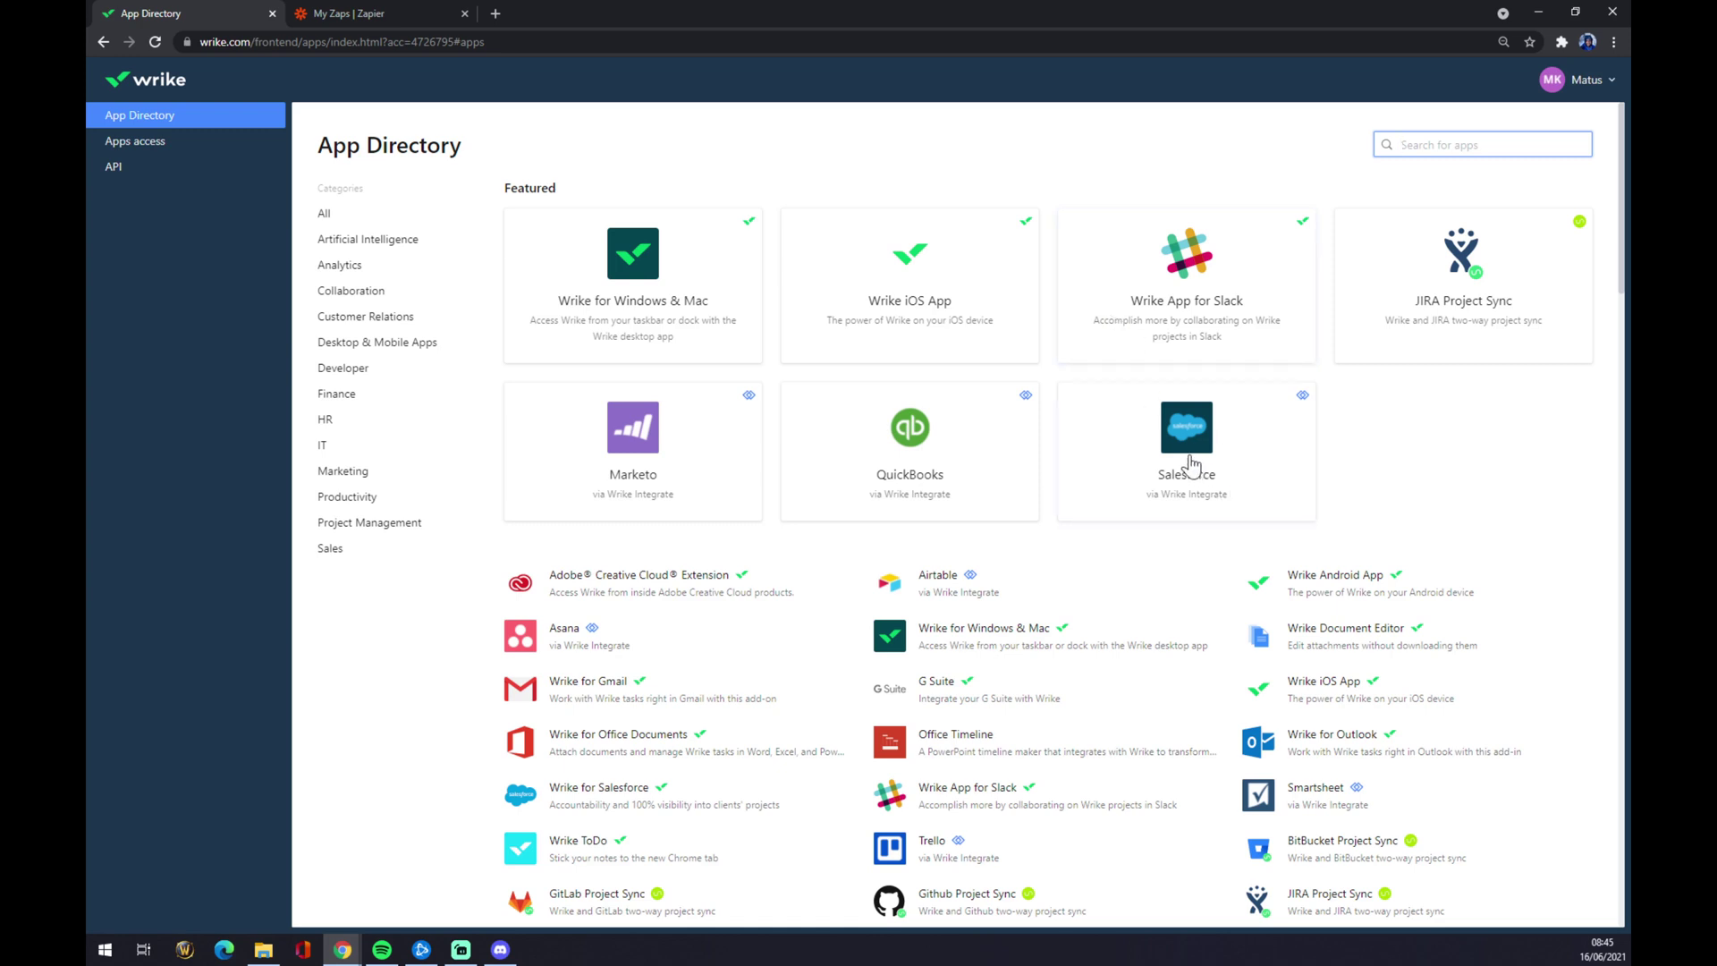
pyautogui.click(1461, 139)
pyautogui.write('cale')
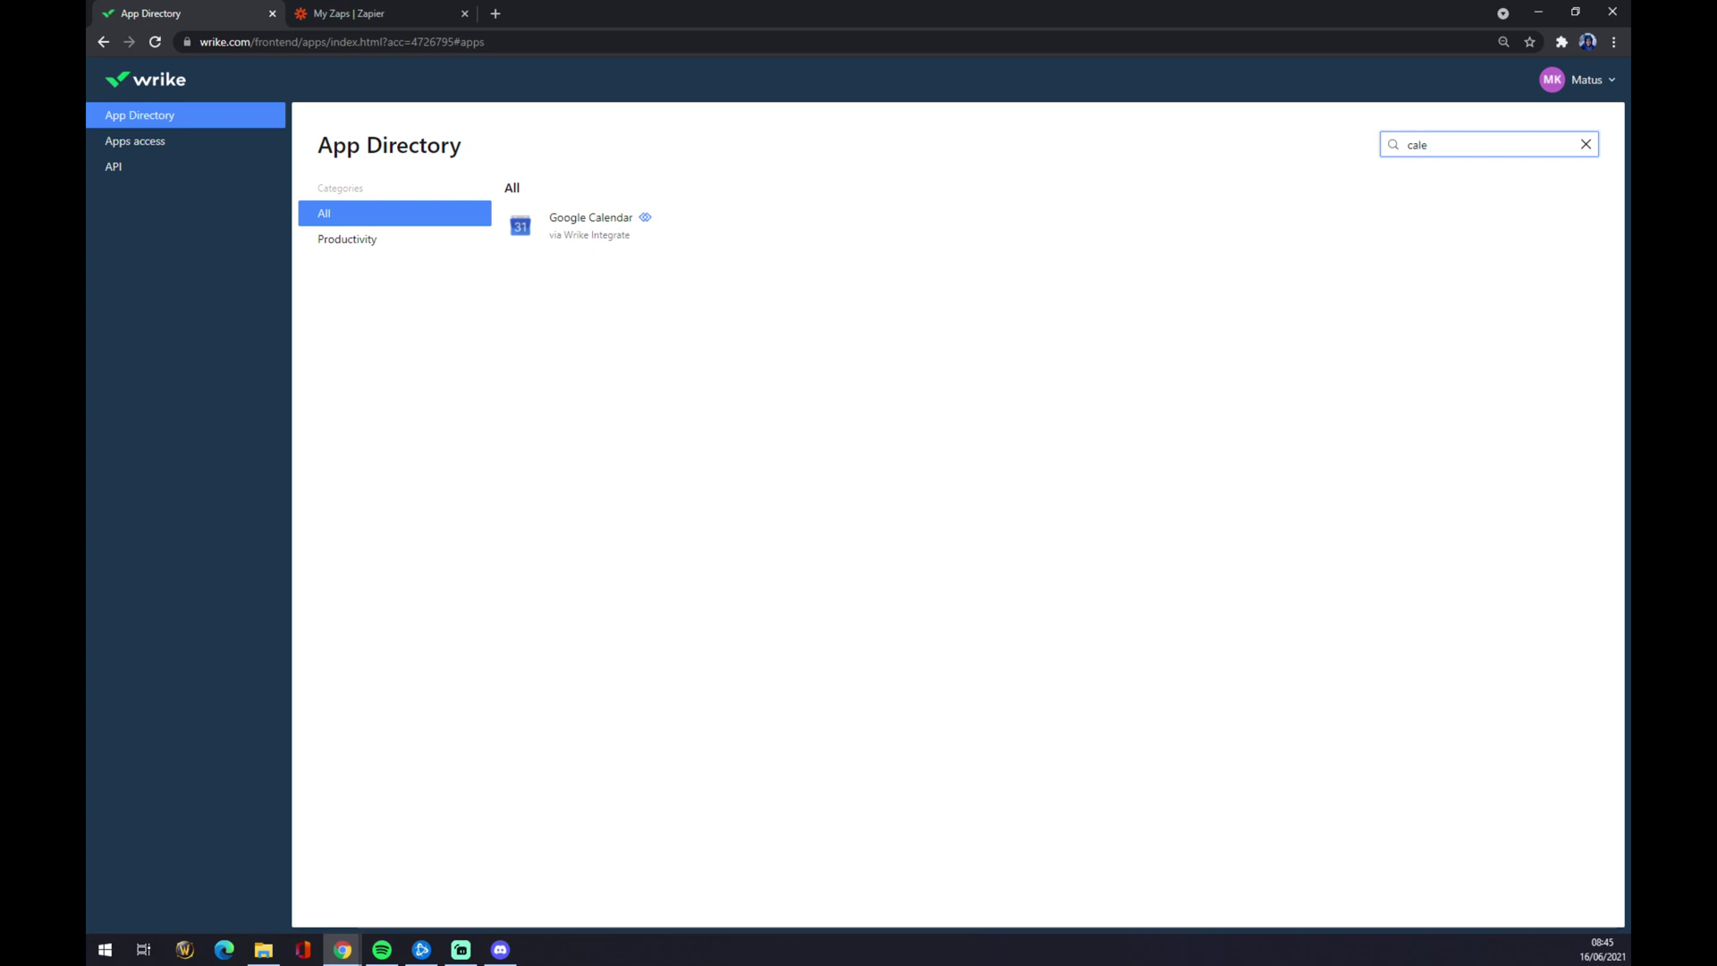
pyautogui.press('BackSpace')
pyautogui.press('BackSpace')
pyautogui.press('BackSpace')
pyautogui.press('BackSpace')
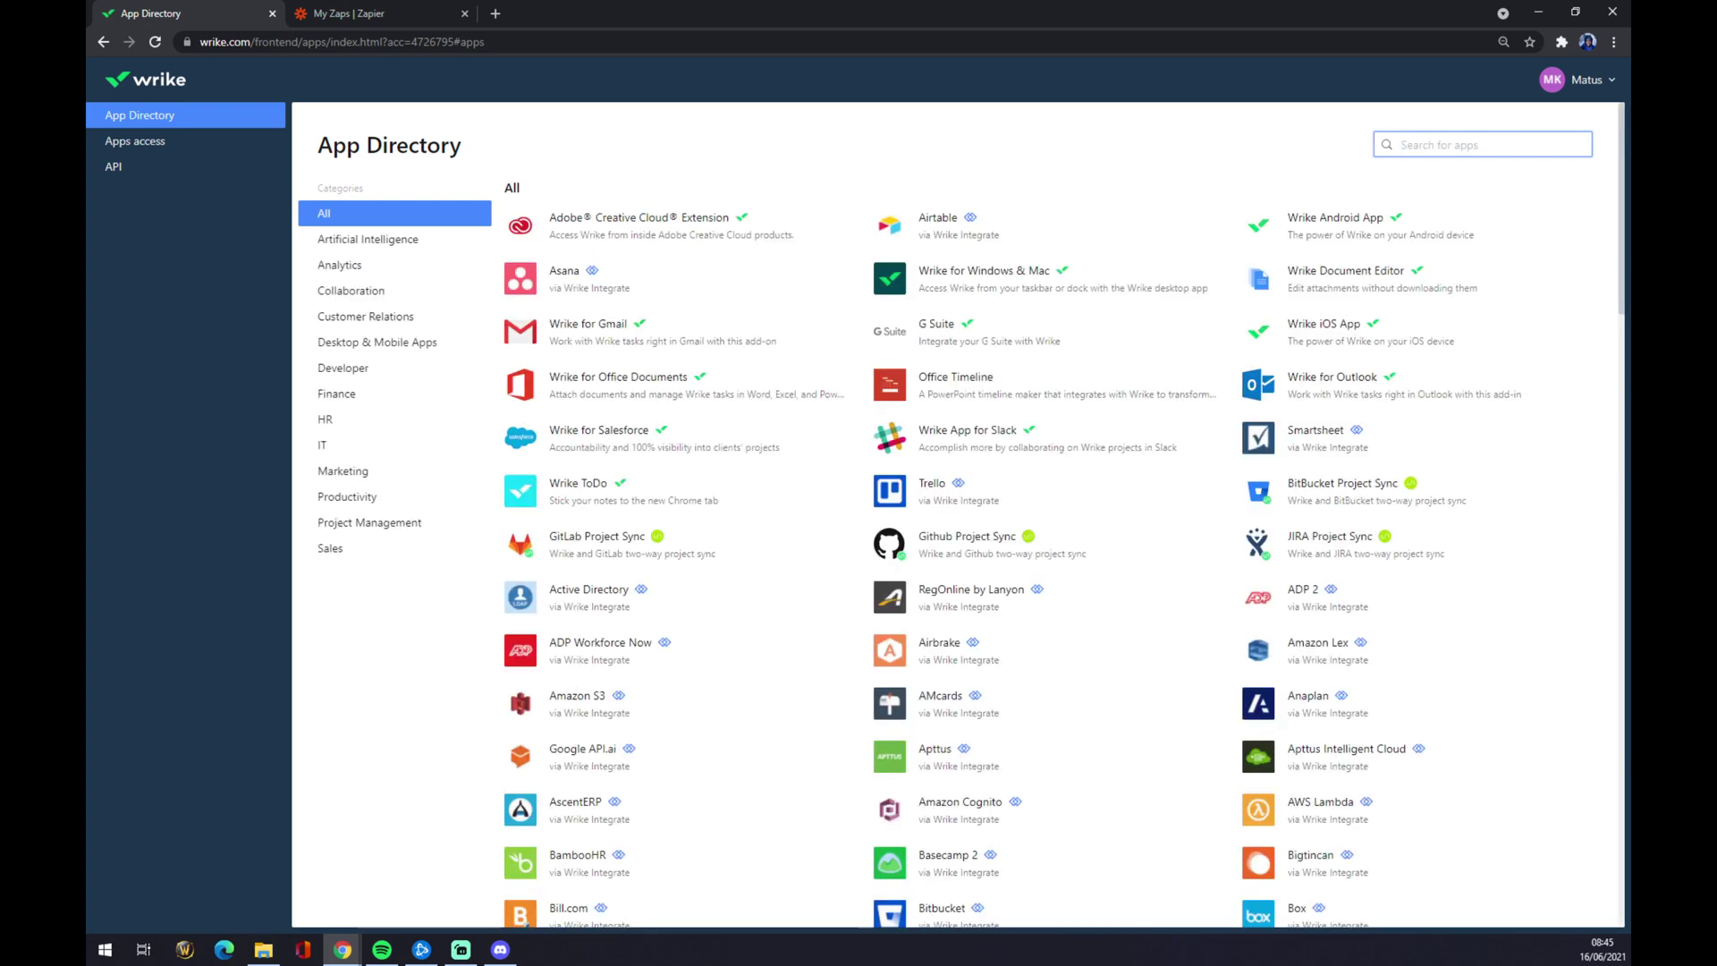
pyautogui.write('outloo')
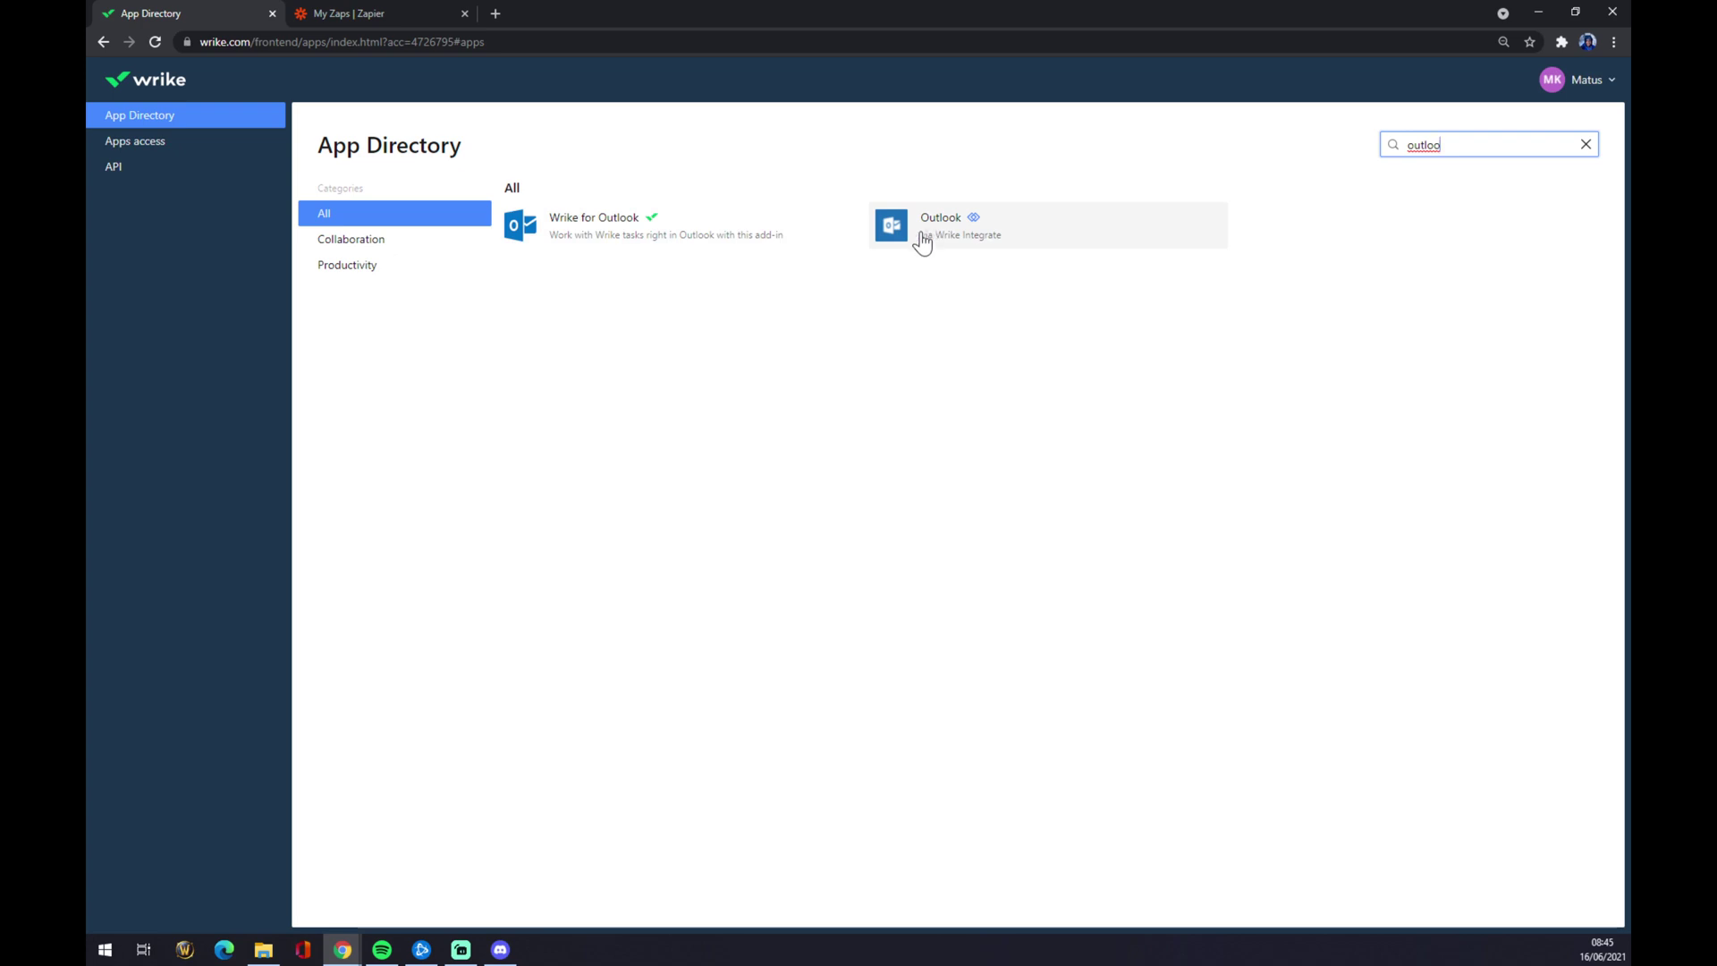
# Step: Preview and close the Wrike for Outlook details, then open the Outlook integration page
pyautogui.click(740, 238)
pyautogui.scroll(-4, 1113, 88)
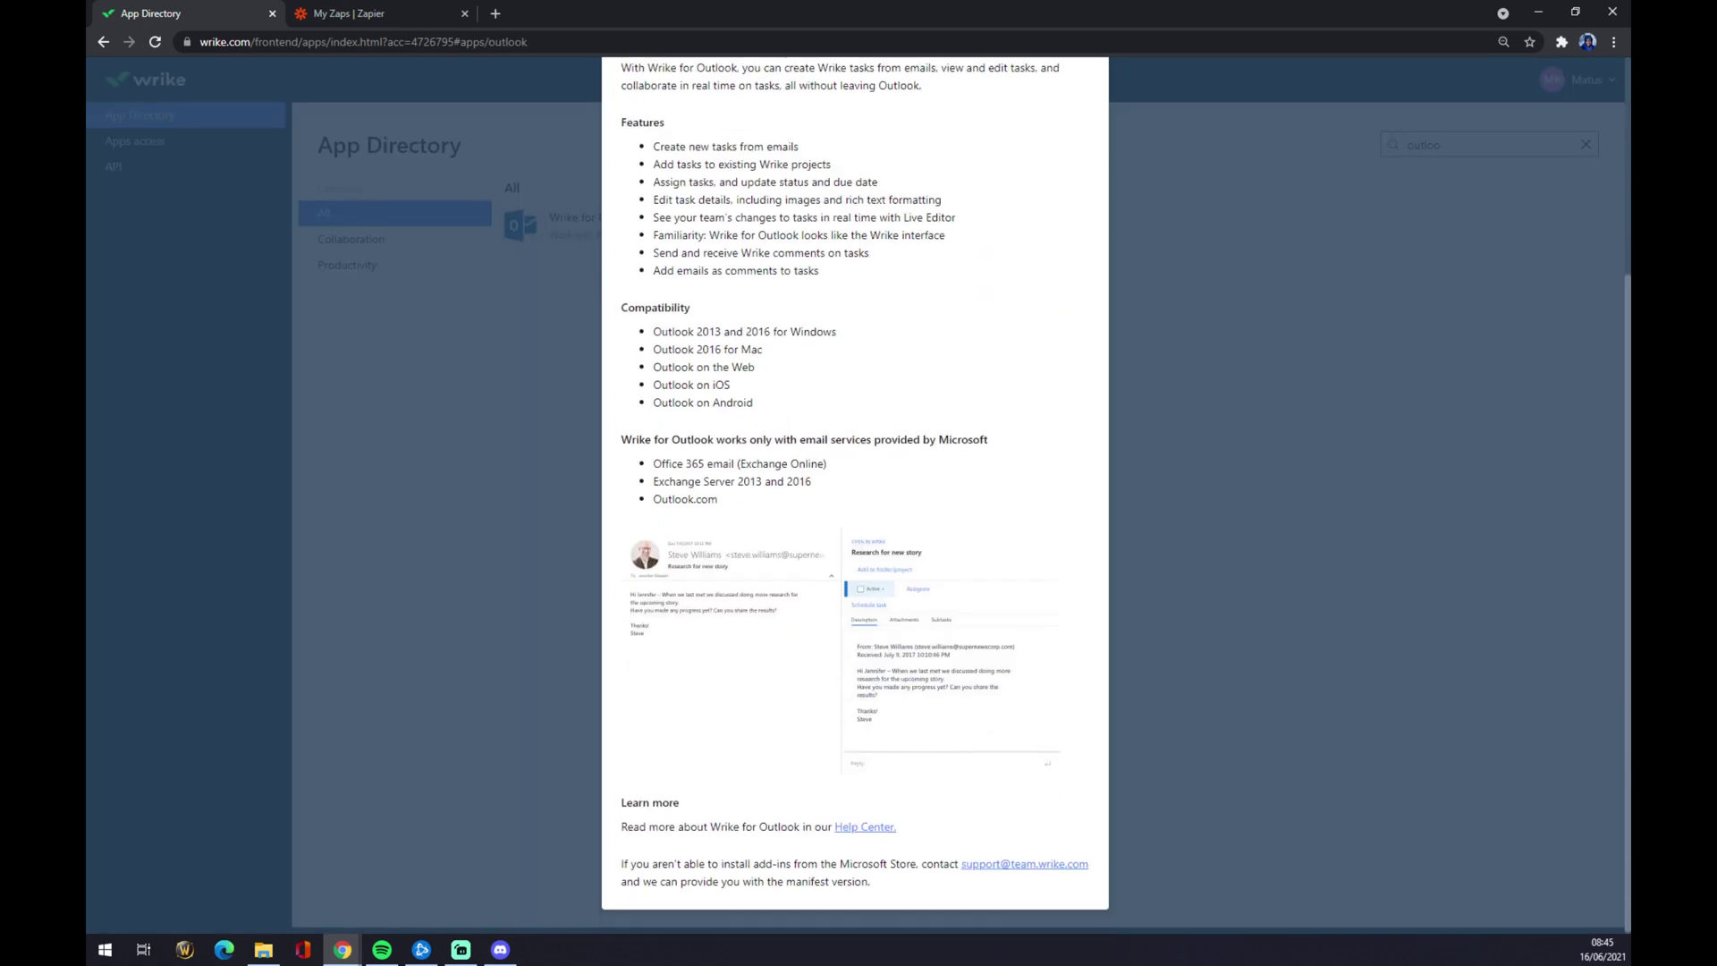
pyautogui.scroll(4, 1112, 87)
pyautogui.click(1093, 97)
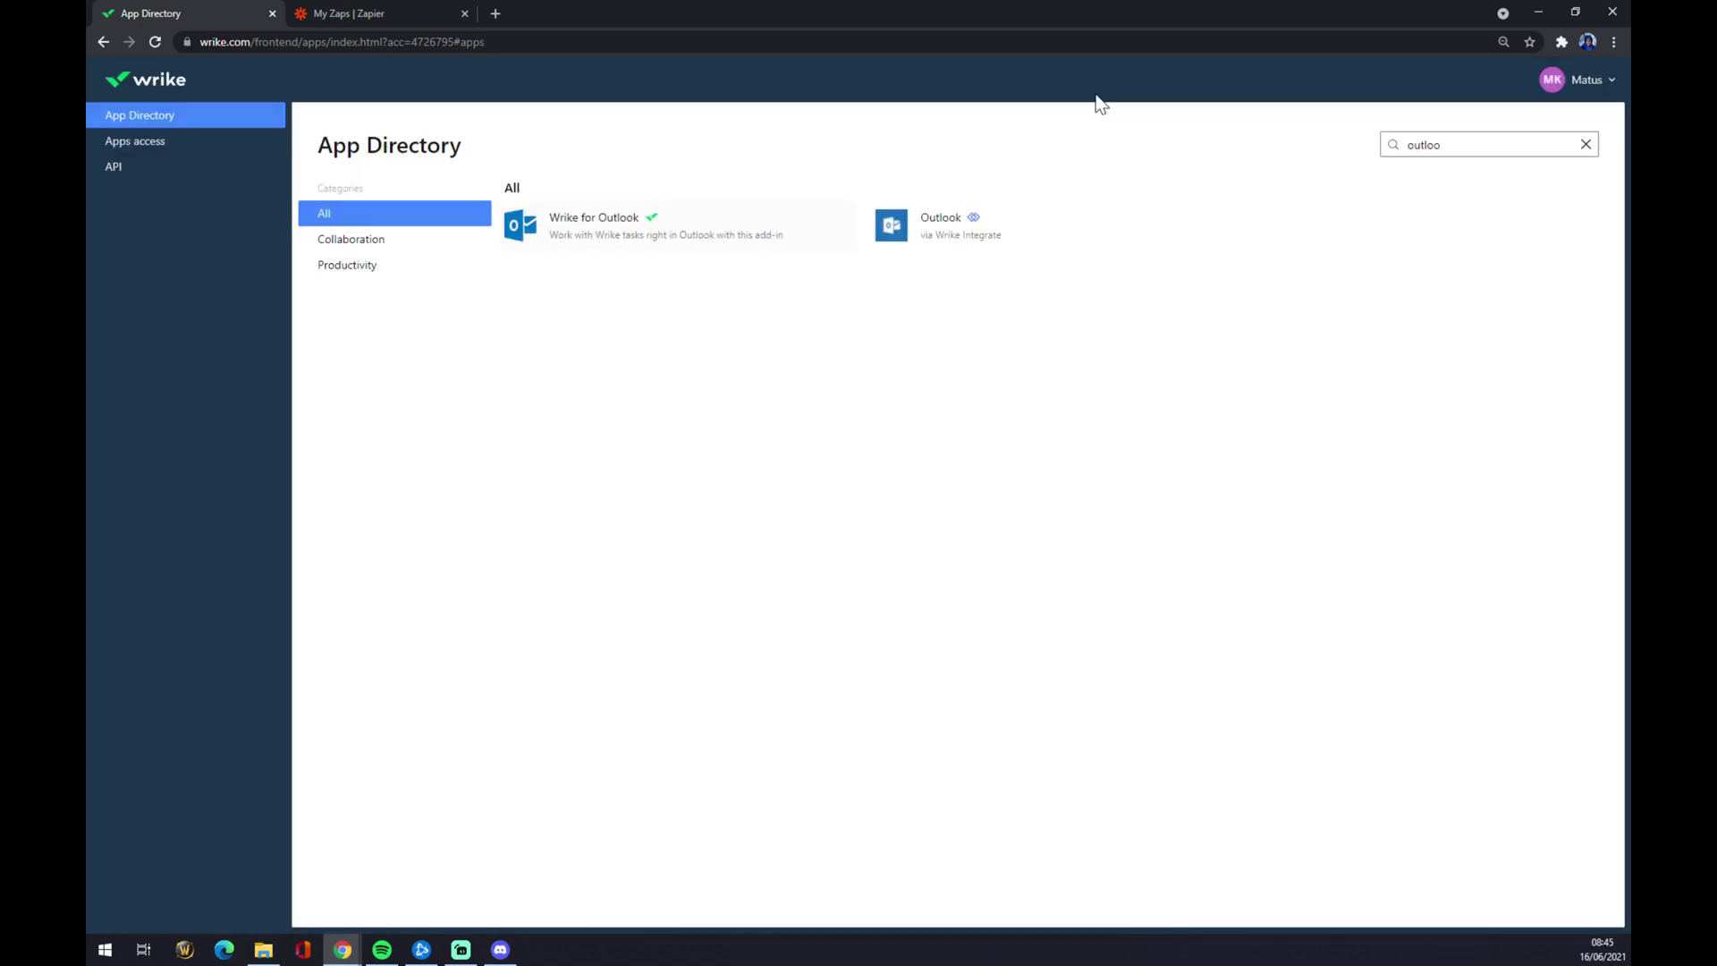
pyautogui.click(949, 213)
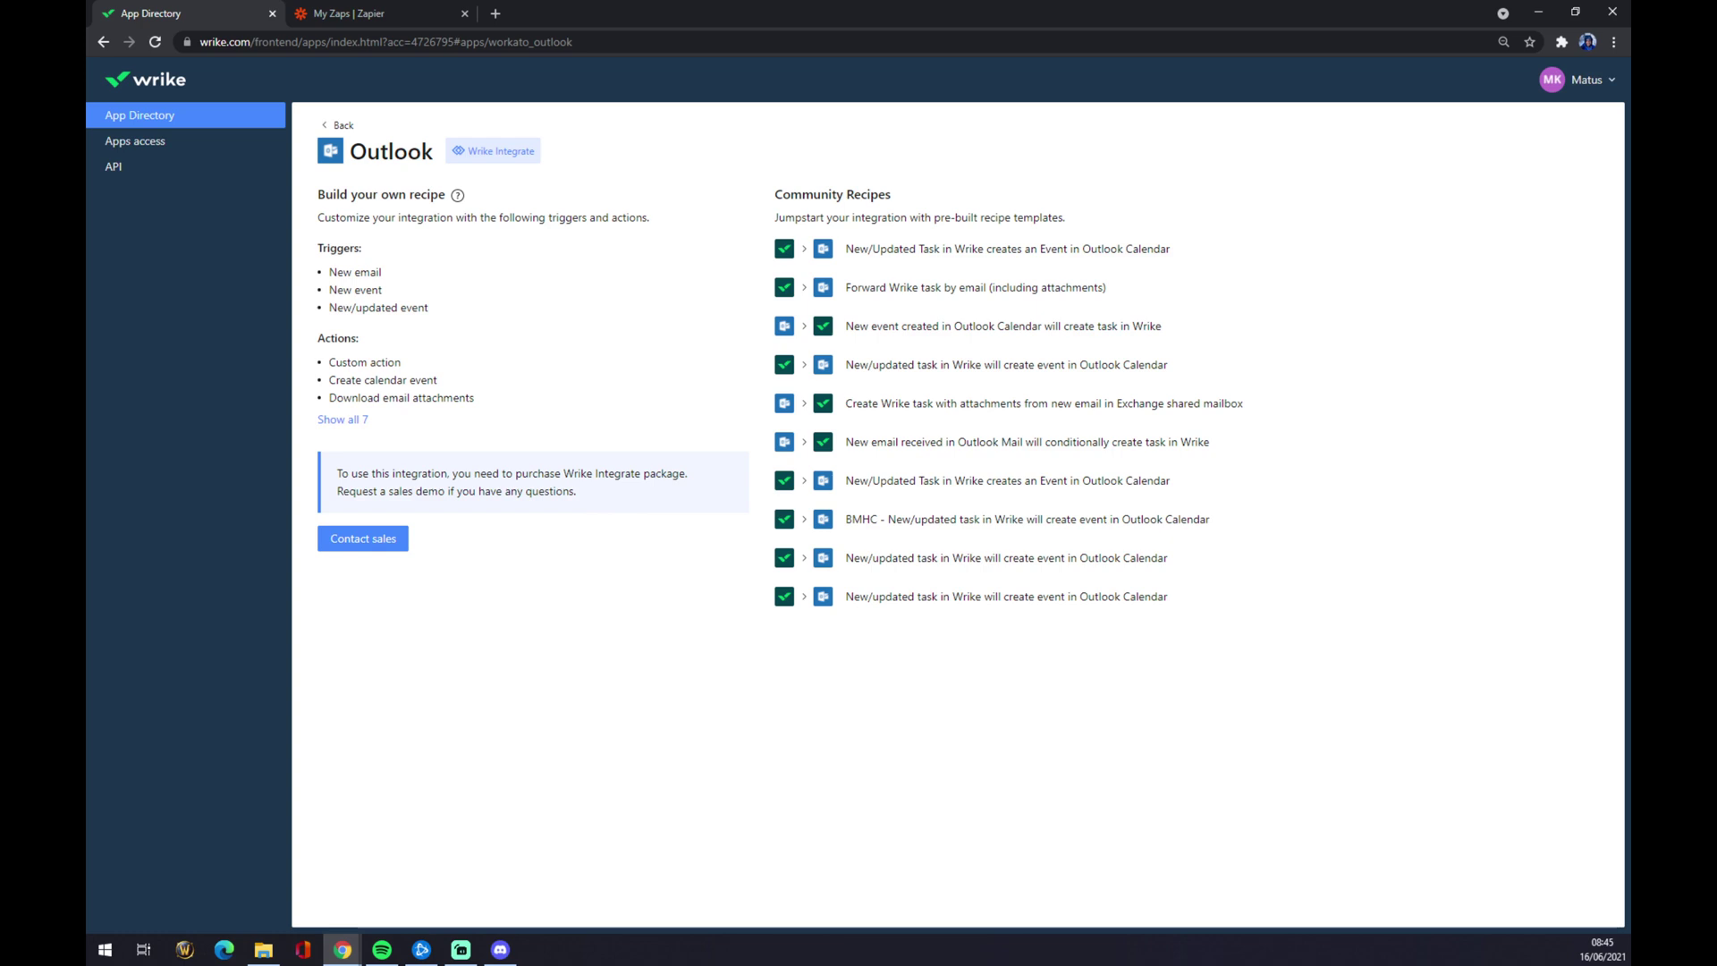
# Step: After reviewing the Outlook integration page, return to the 'My Zaps | Zapier' tab
pyautogui.click(411, 10)
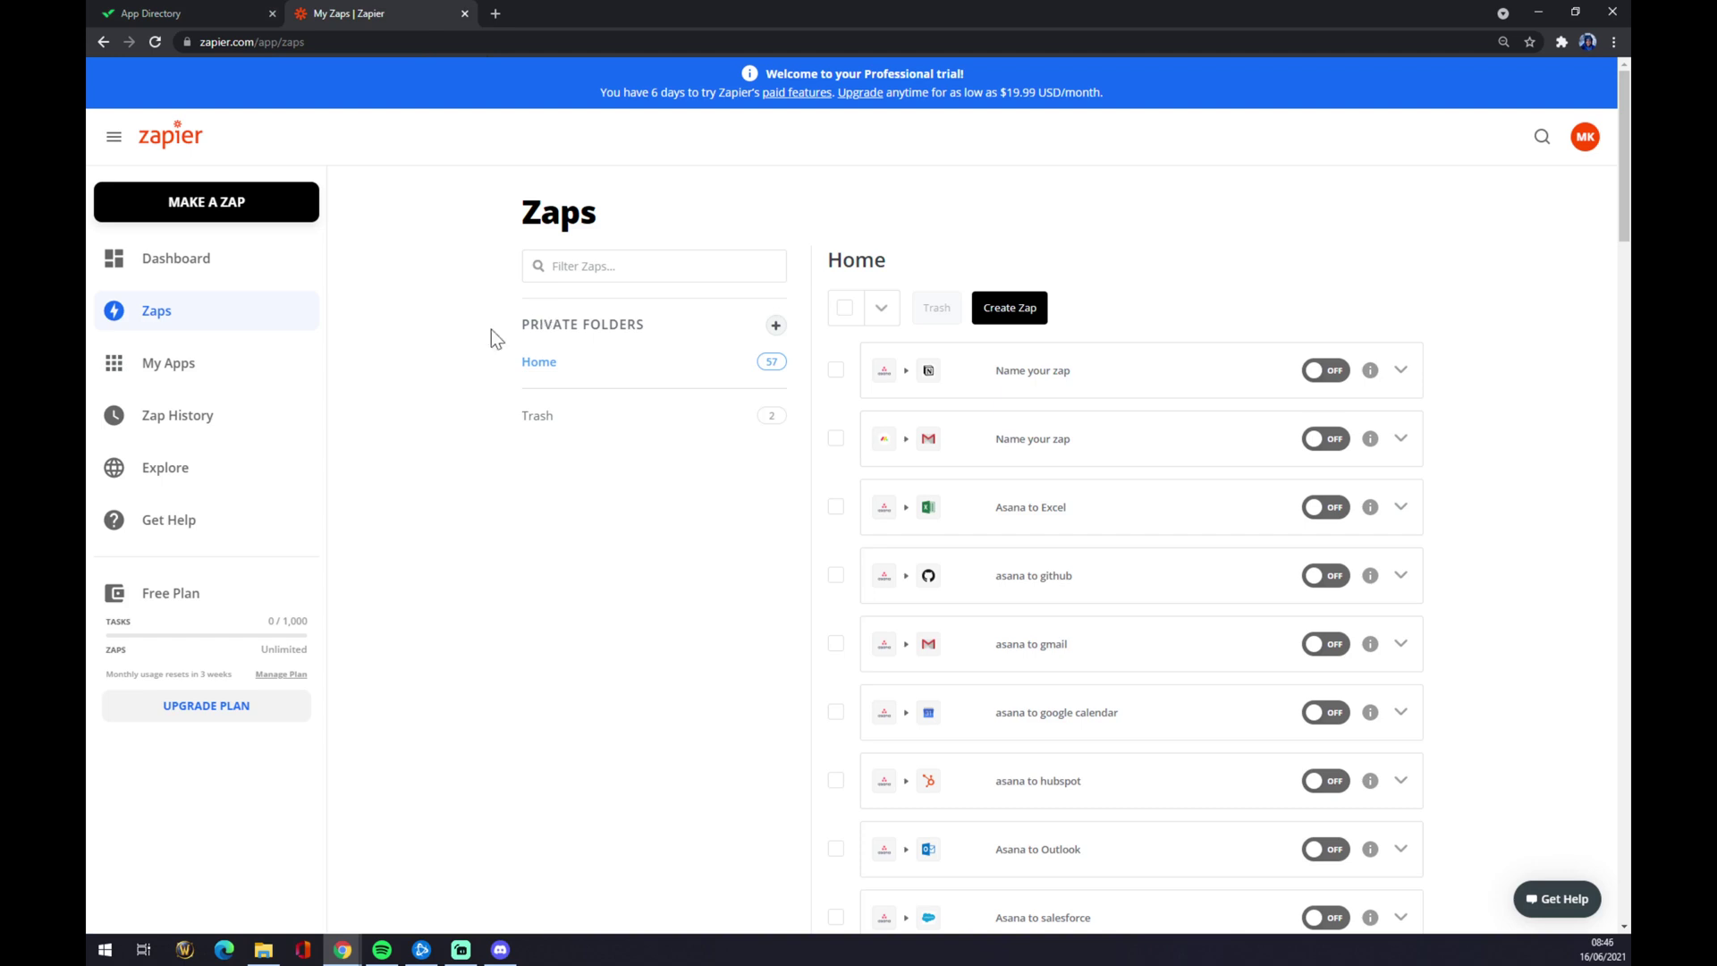
# Step: Create a new zap from the Dashboard and name it 'wrike to outlook'
pyautogui.click(238, 271)
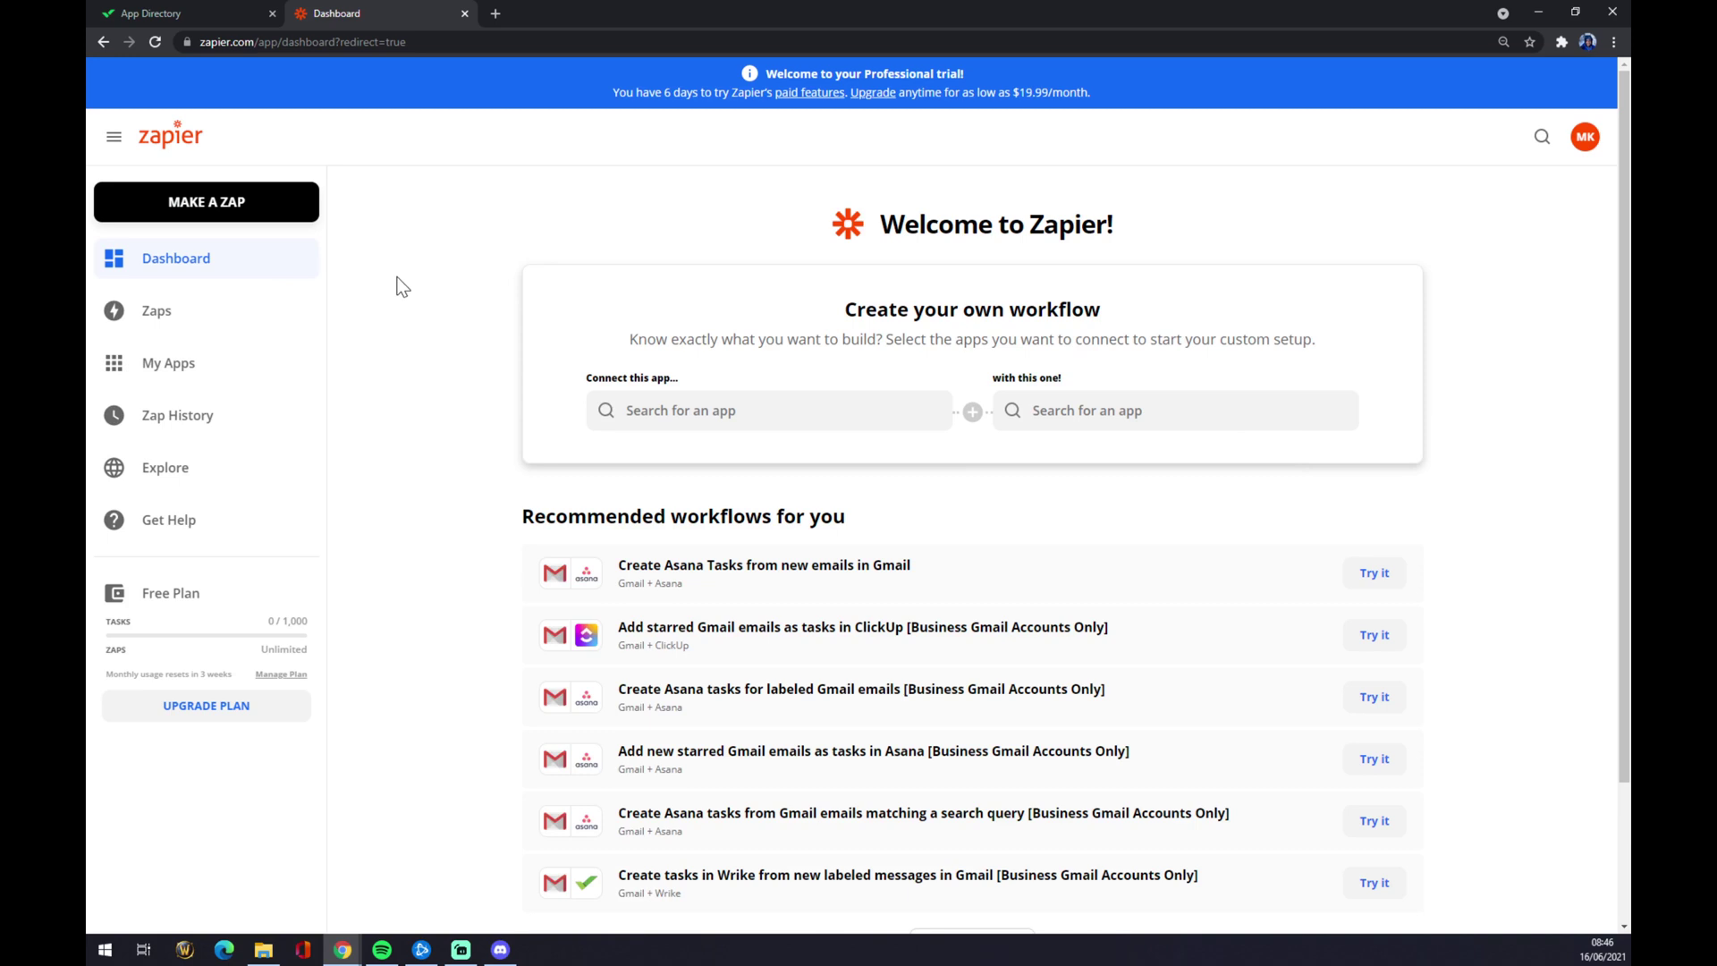
pyautogui.click(258, 217)
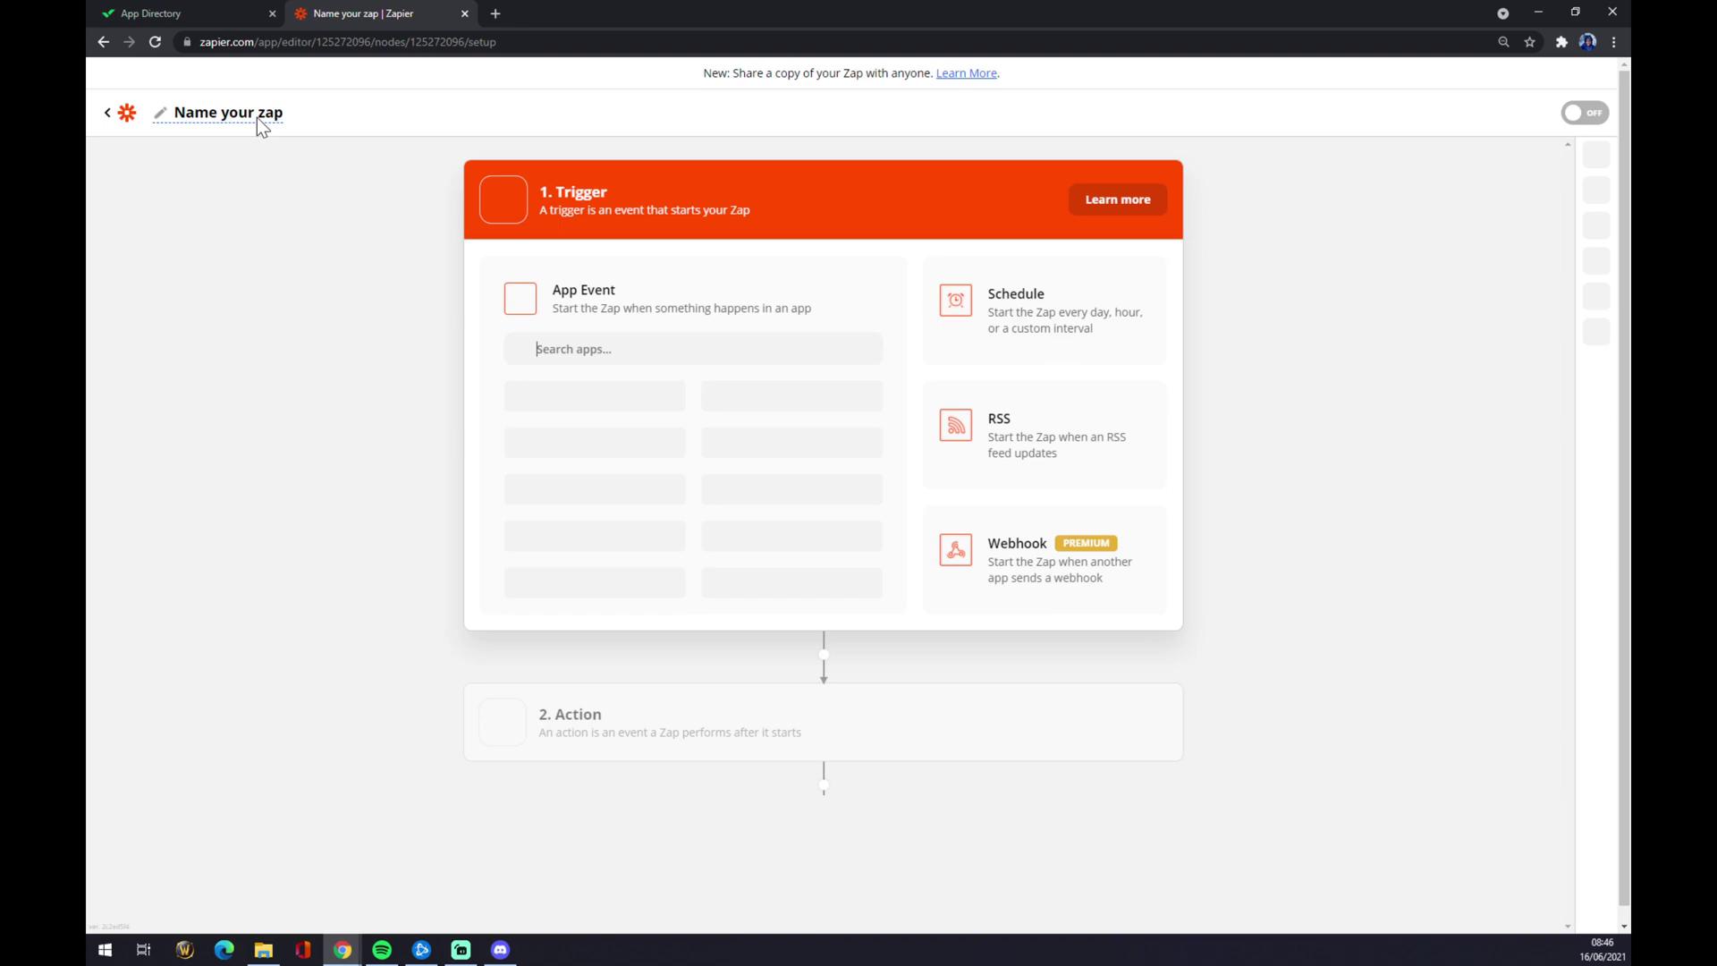
pyautogui.click(360, 131)
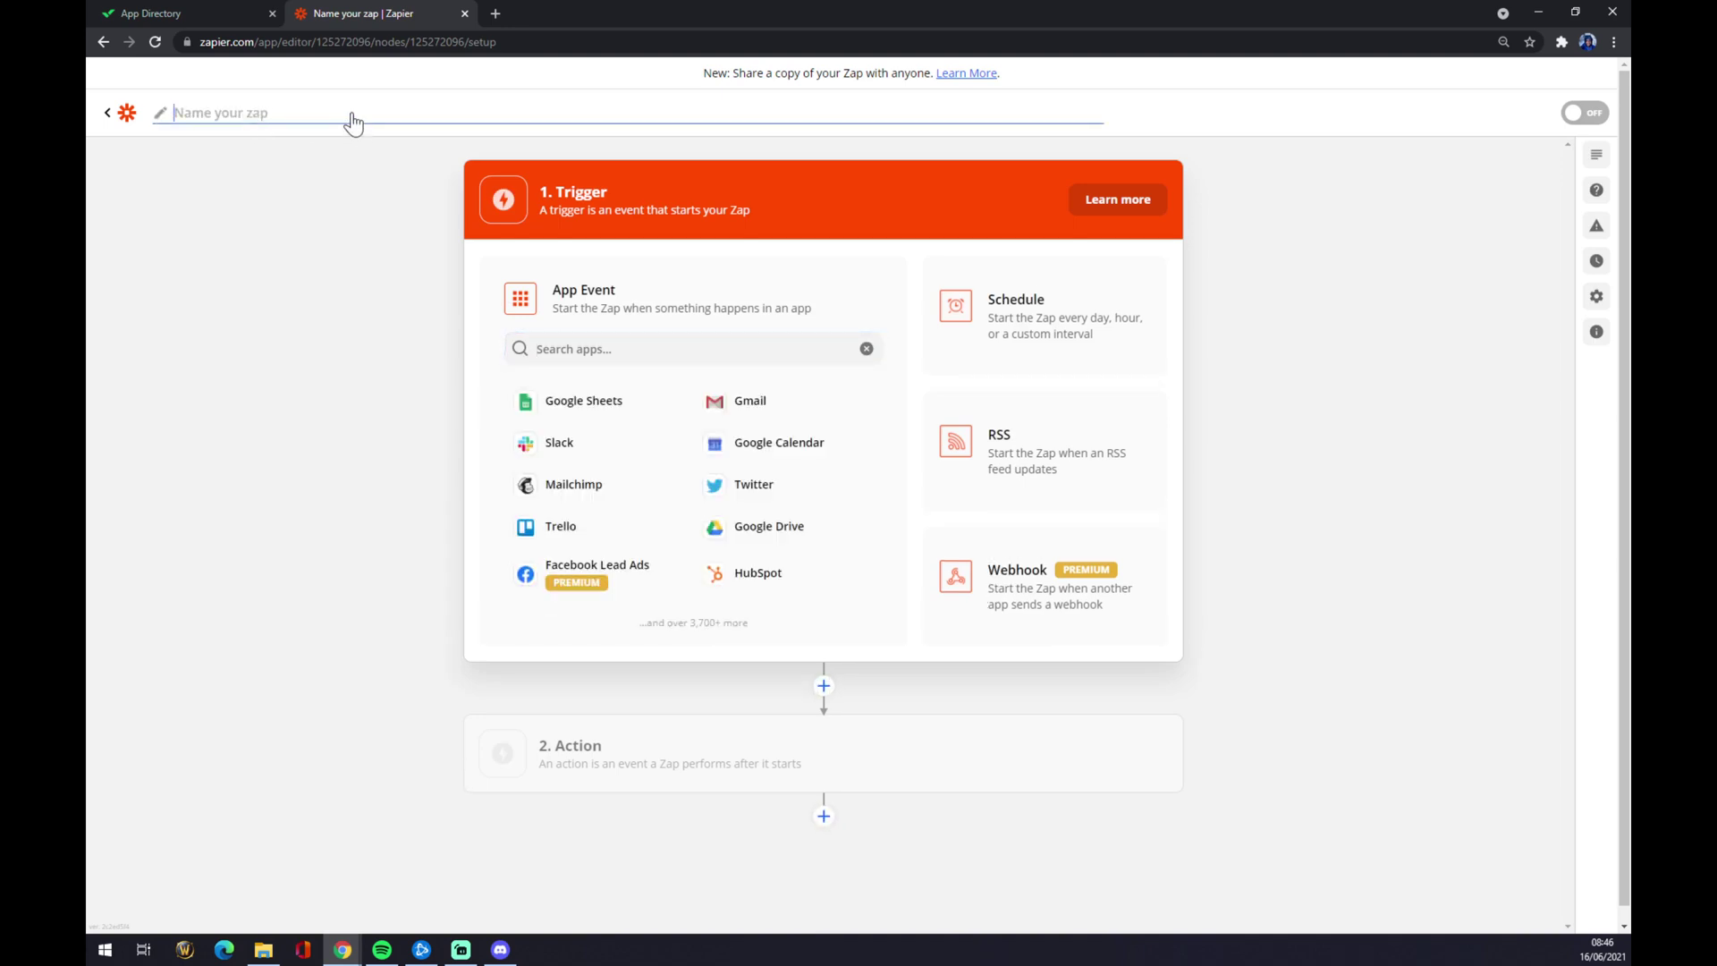
pyautogui.write('wrike to outlook')
pyautogui.press('Return')
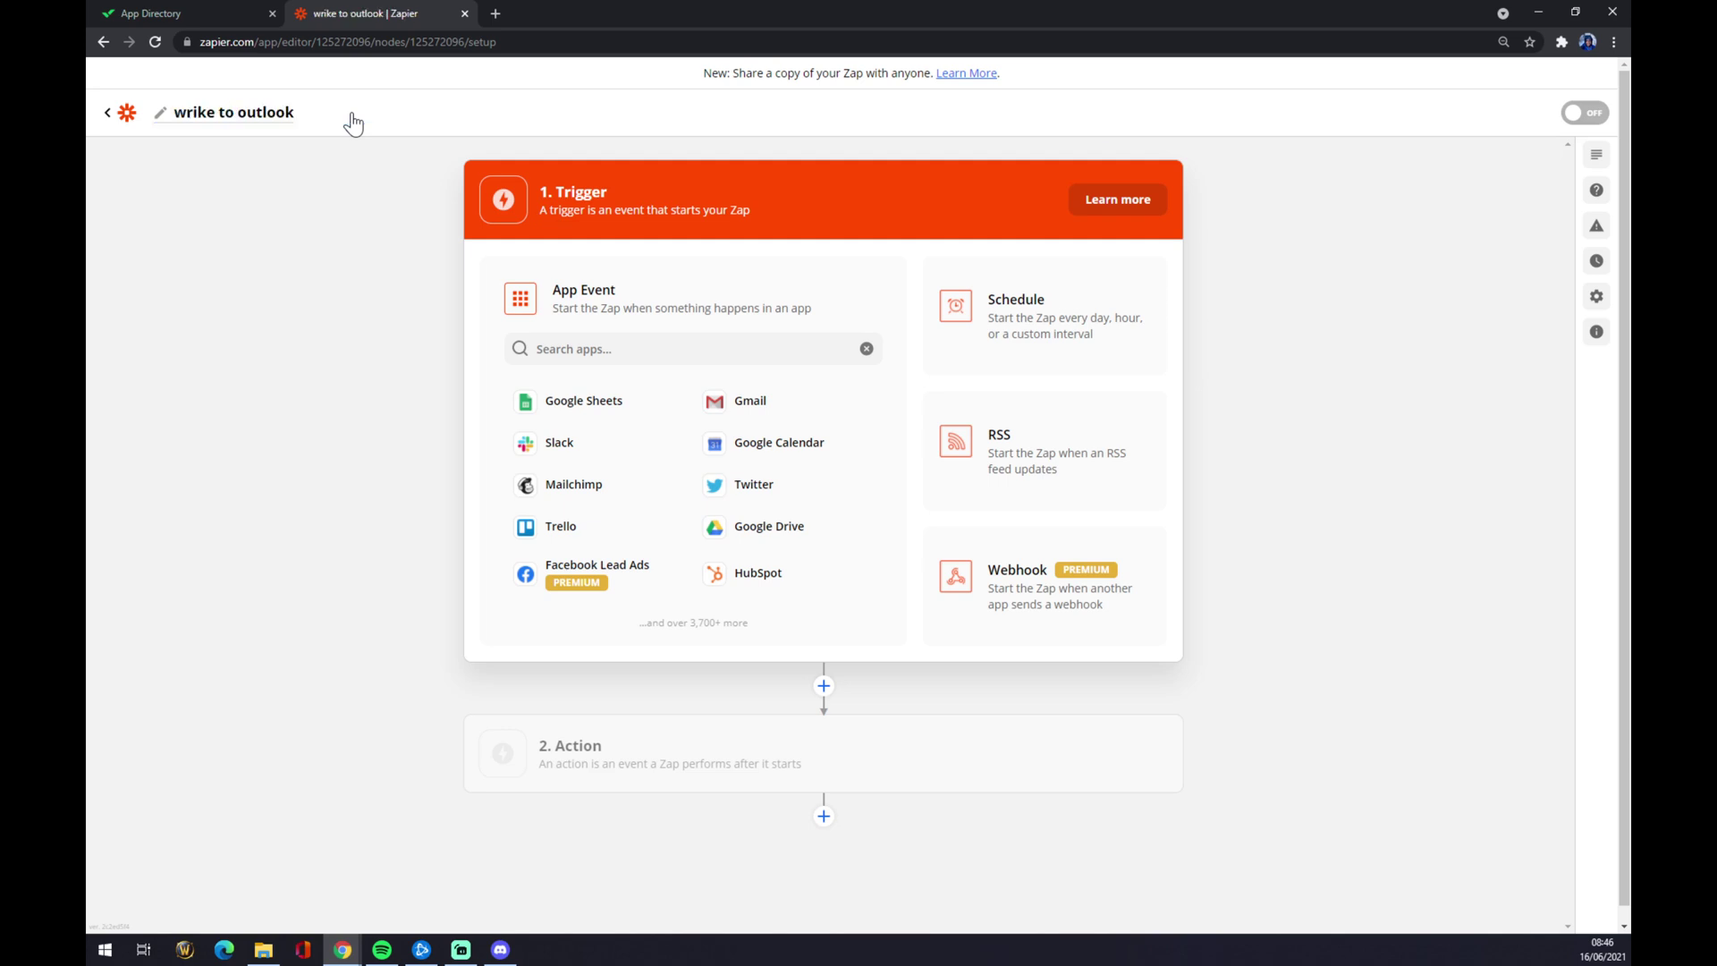
pyautogui.press('Tab')
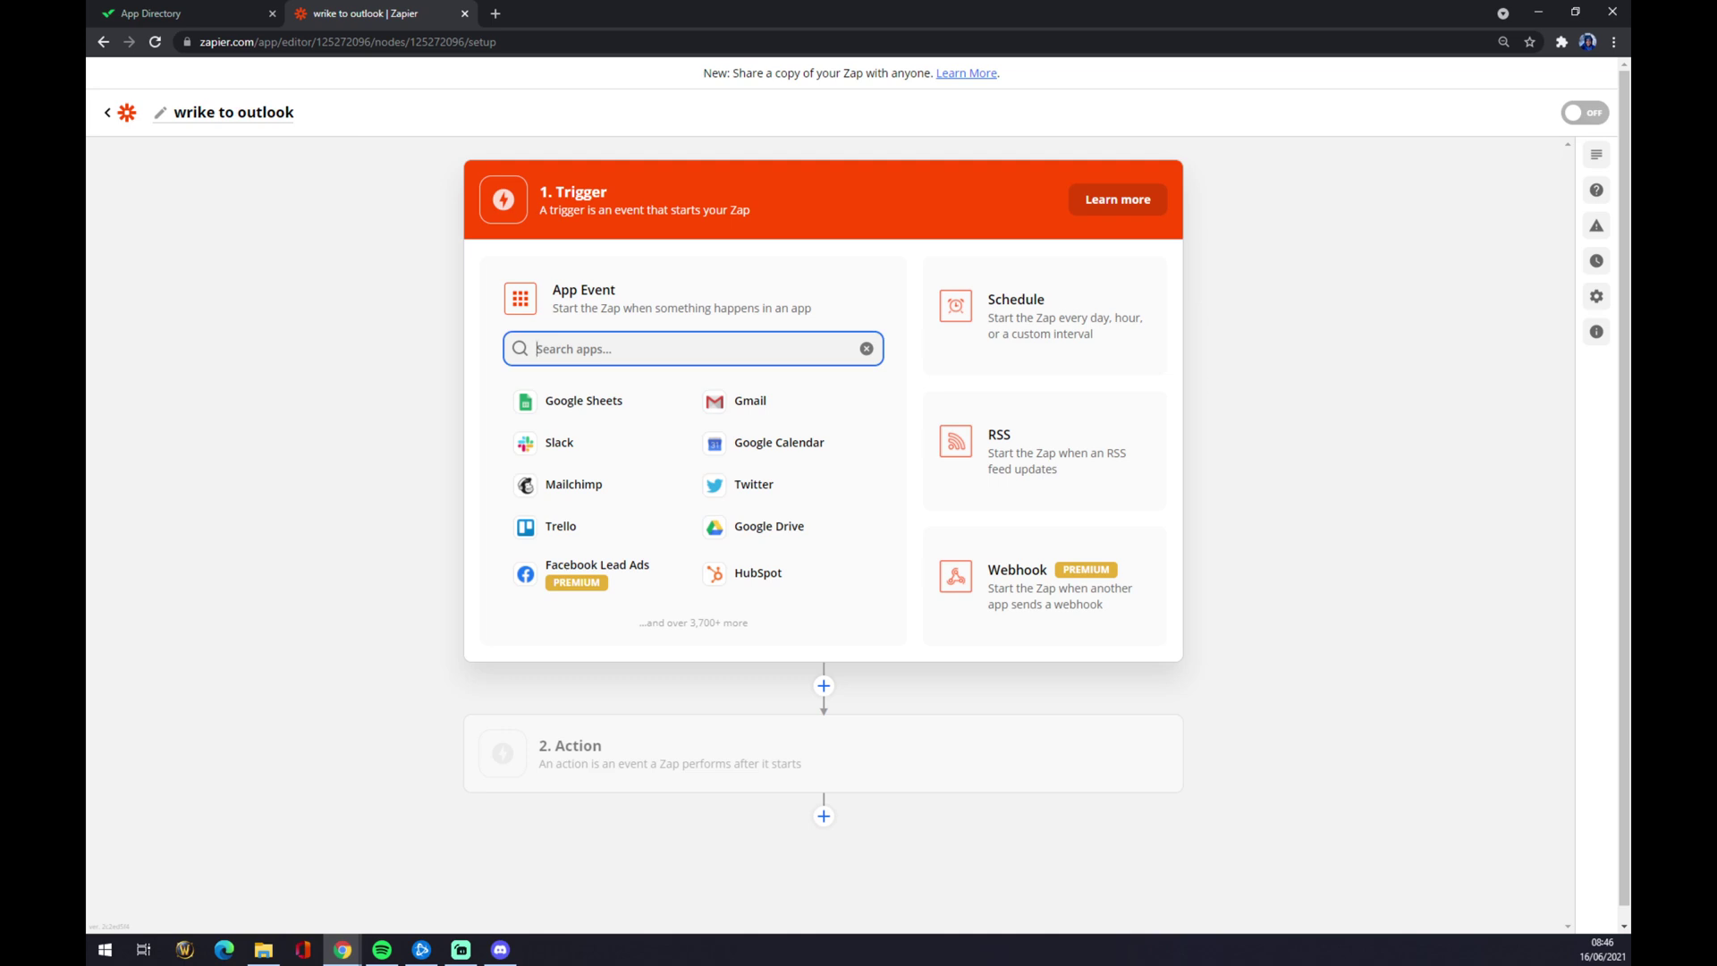
# Step: Set the trigger to Wrike's New Task event and connect the Wrike account
pyautogui.write('wrike')
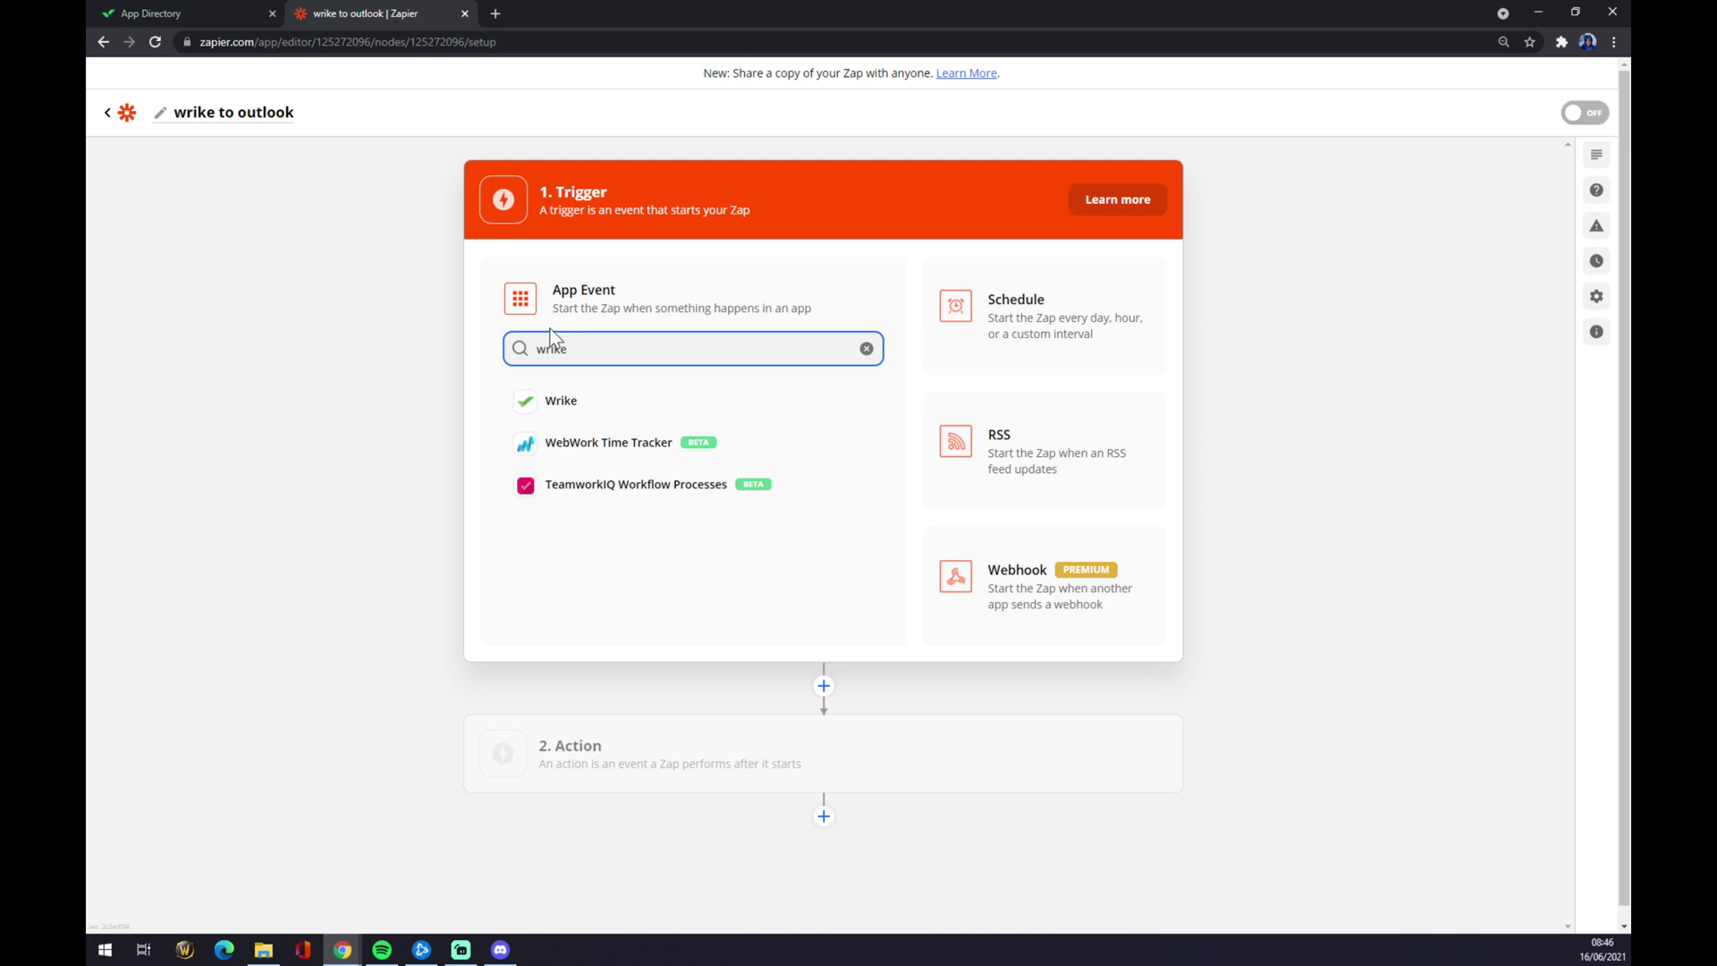
pyautogui.click(604, 402)
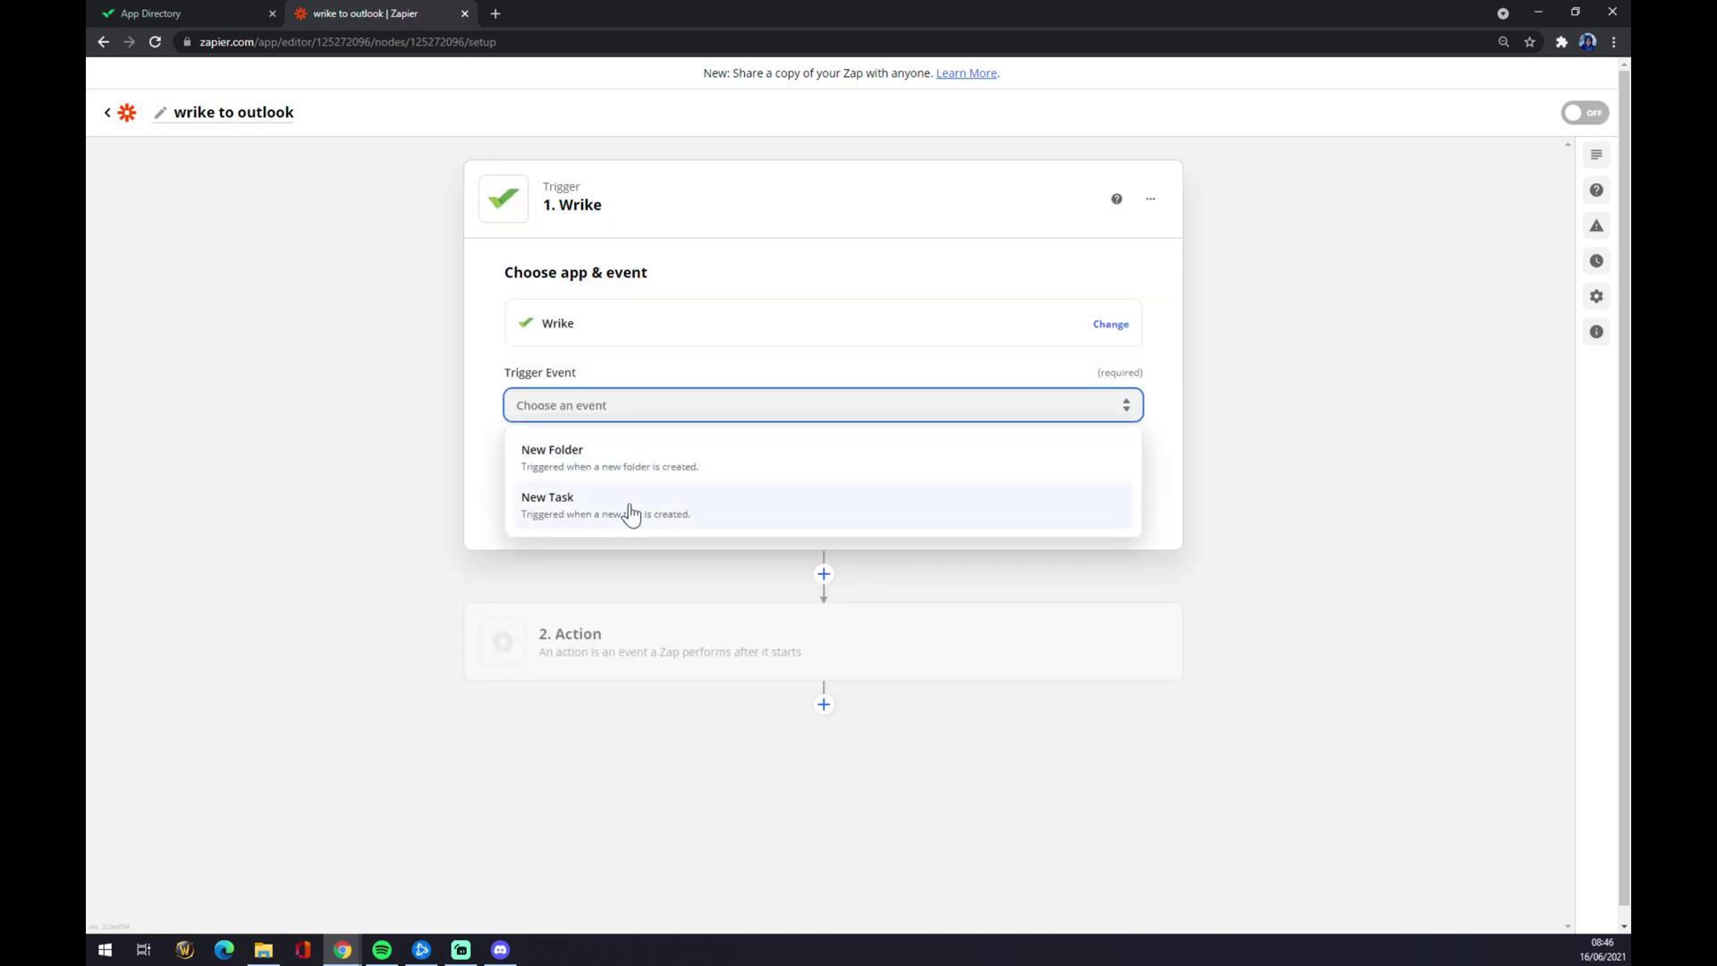
pyautogui.click(631, 514)
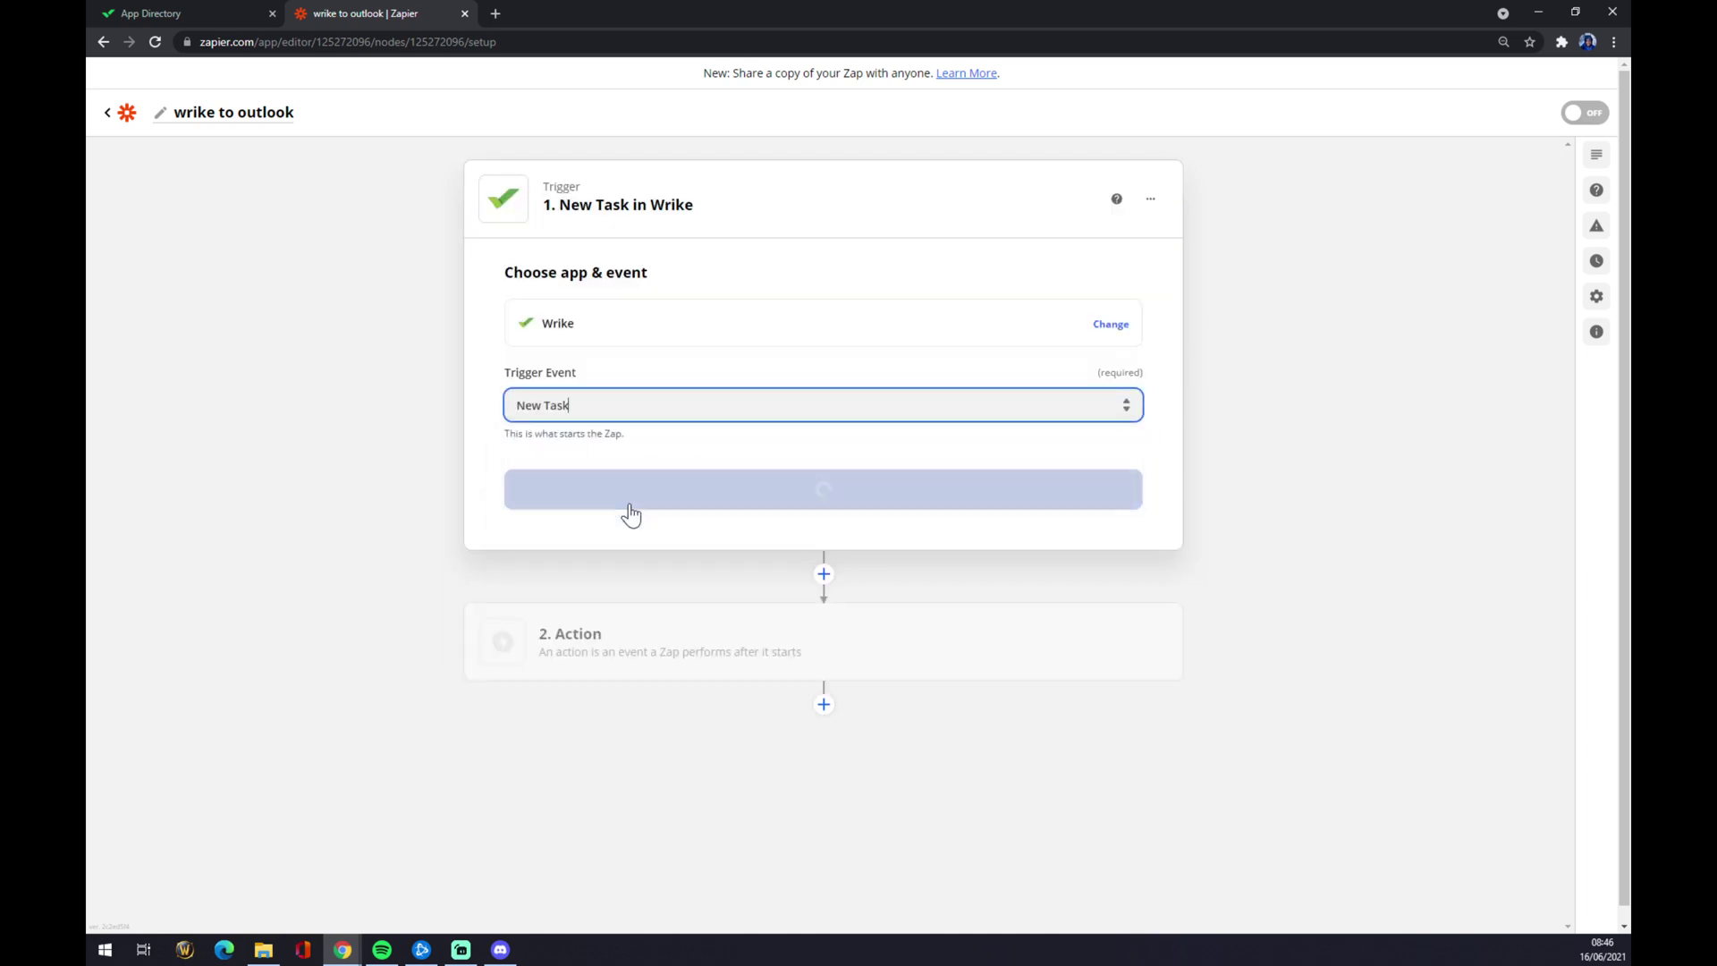
pyautogui.click(686, 505)
pyautogui.click(596, 392)
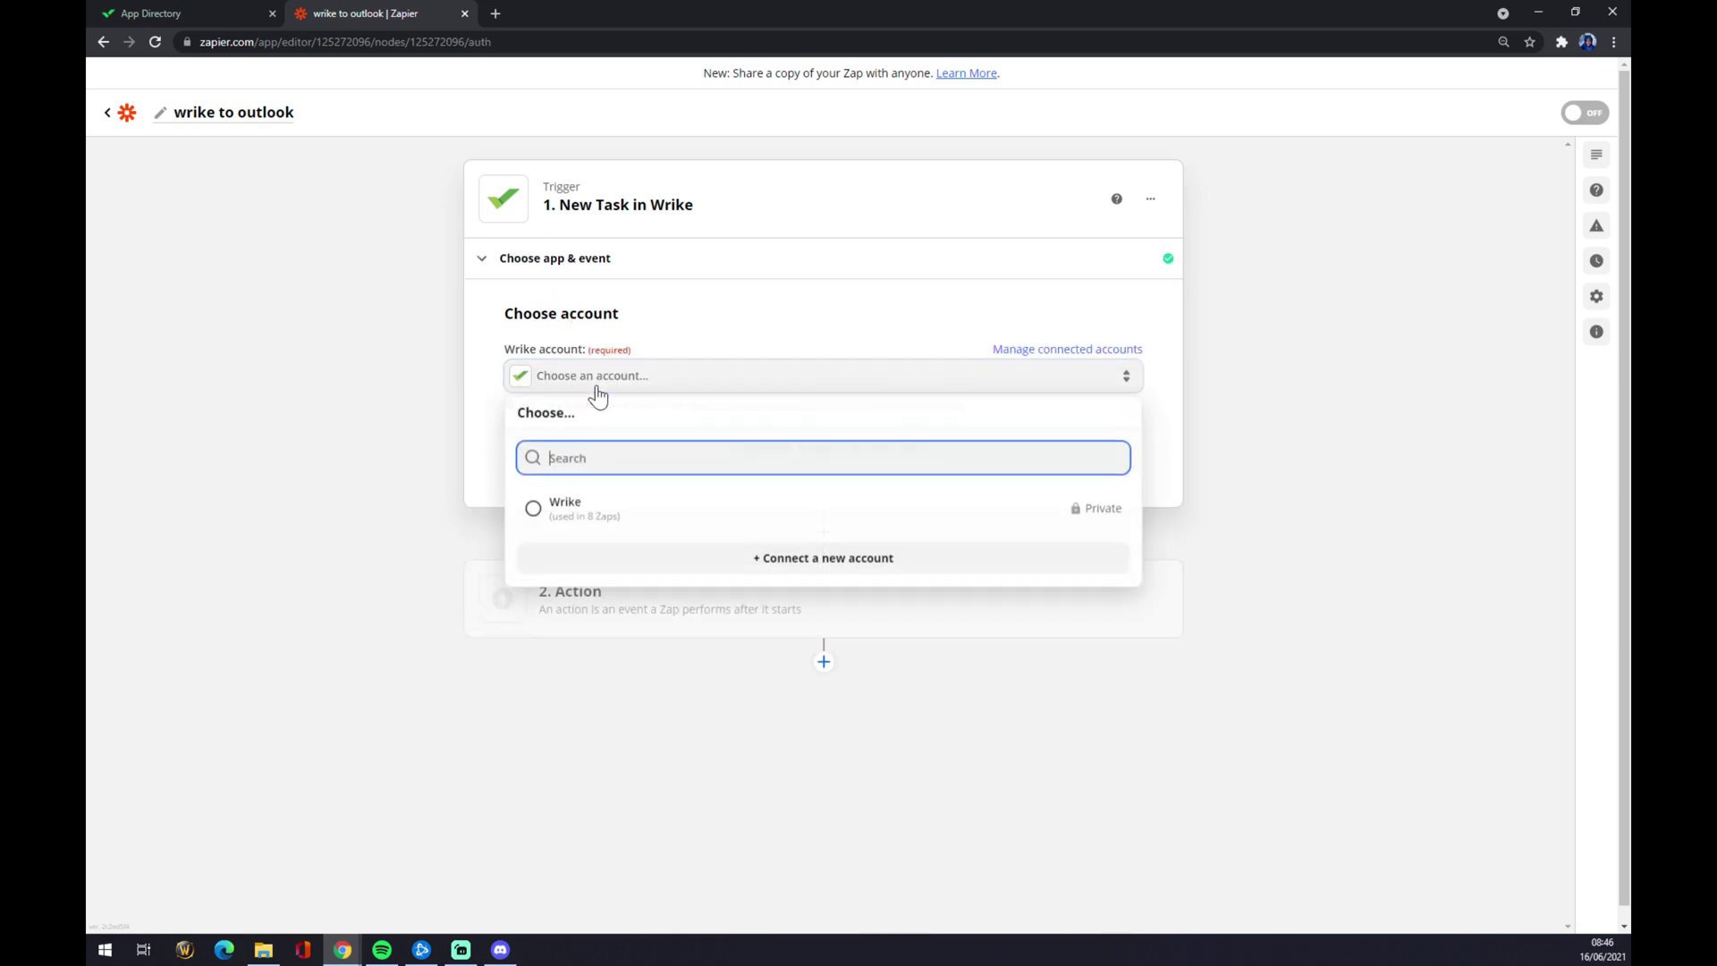
pyautogui.click(577, 524)
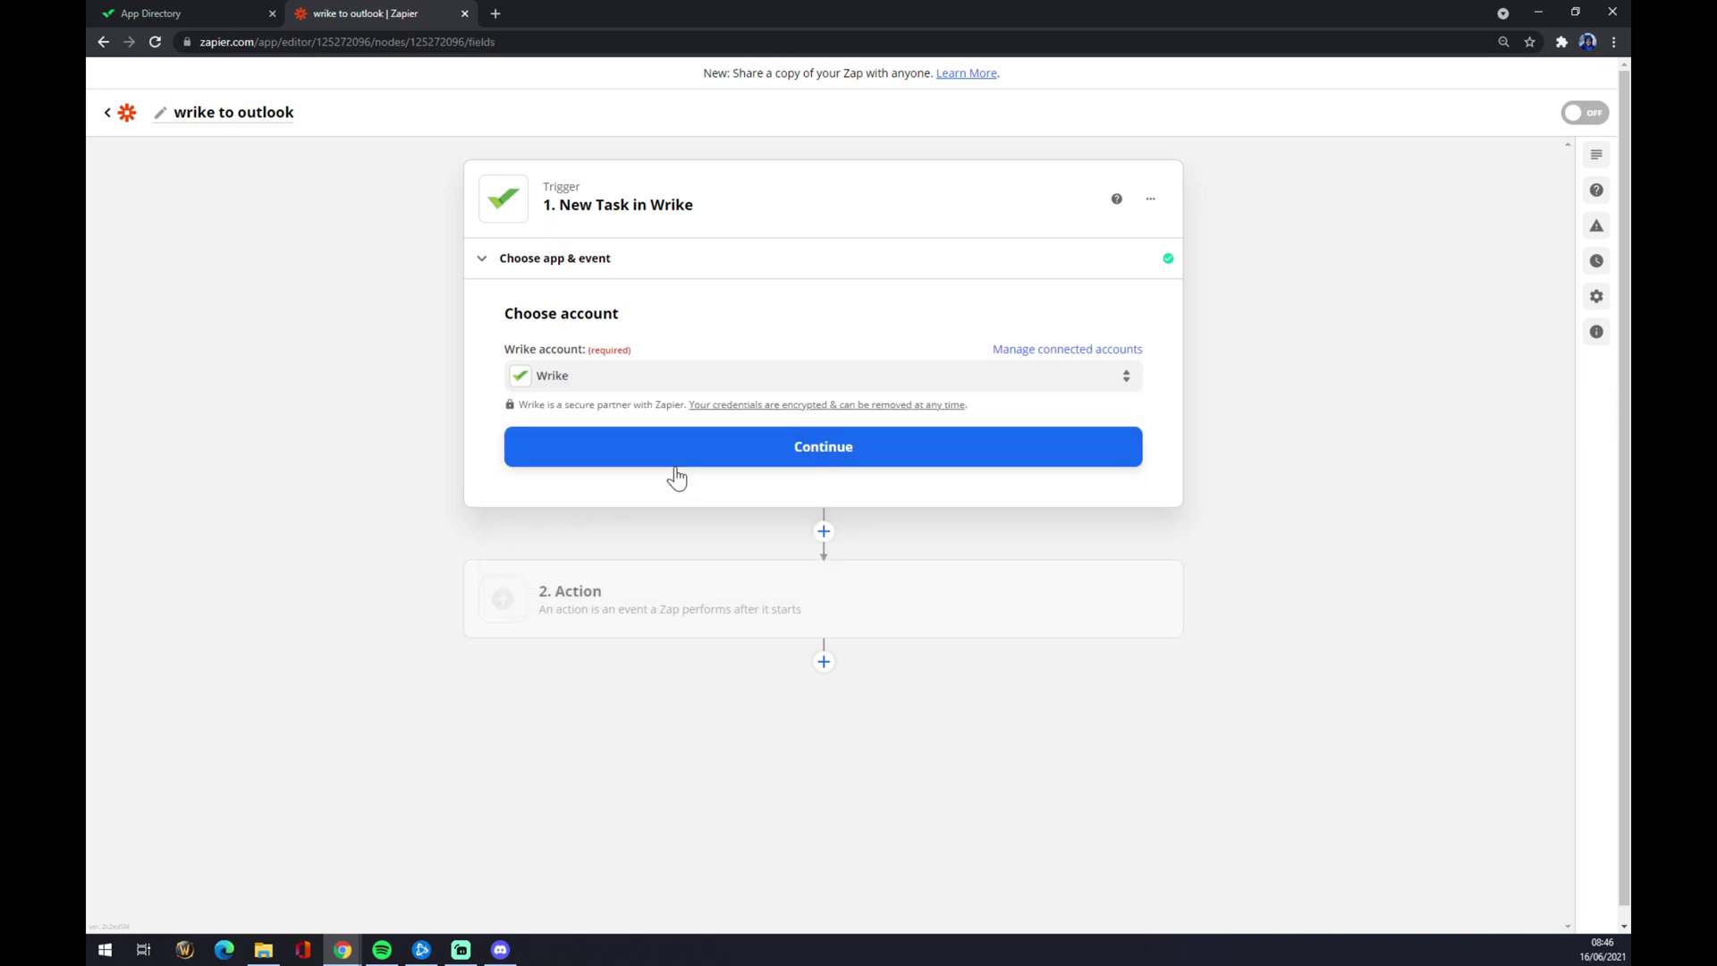
pyautogui.click(677, 465)
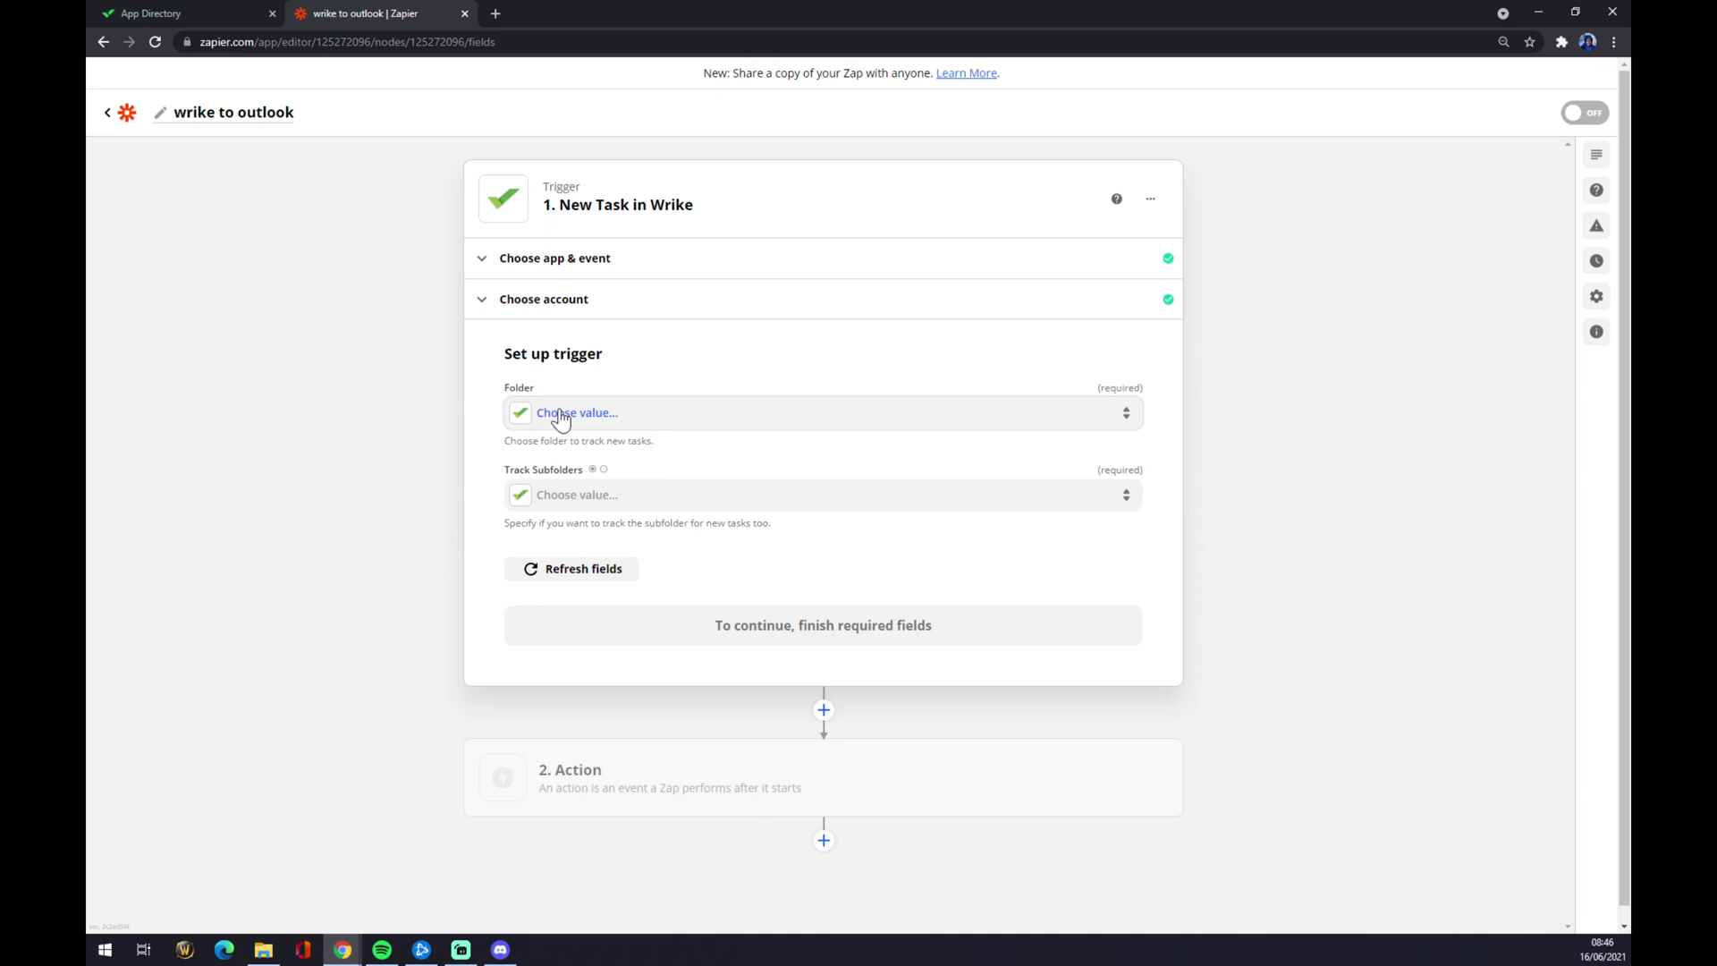
# Step: Set the trigger's Folder to Root and Track Subfolders to True
pyautogui.click(232, 15)
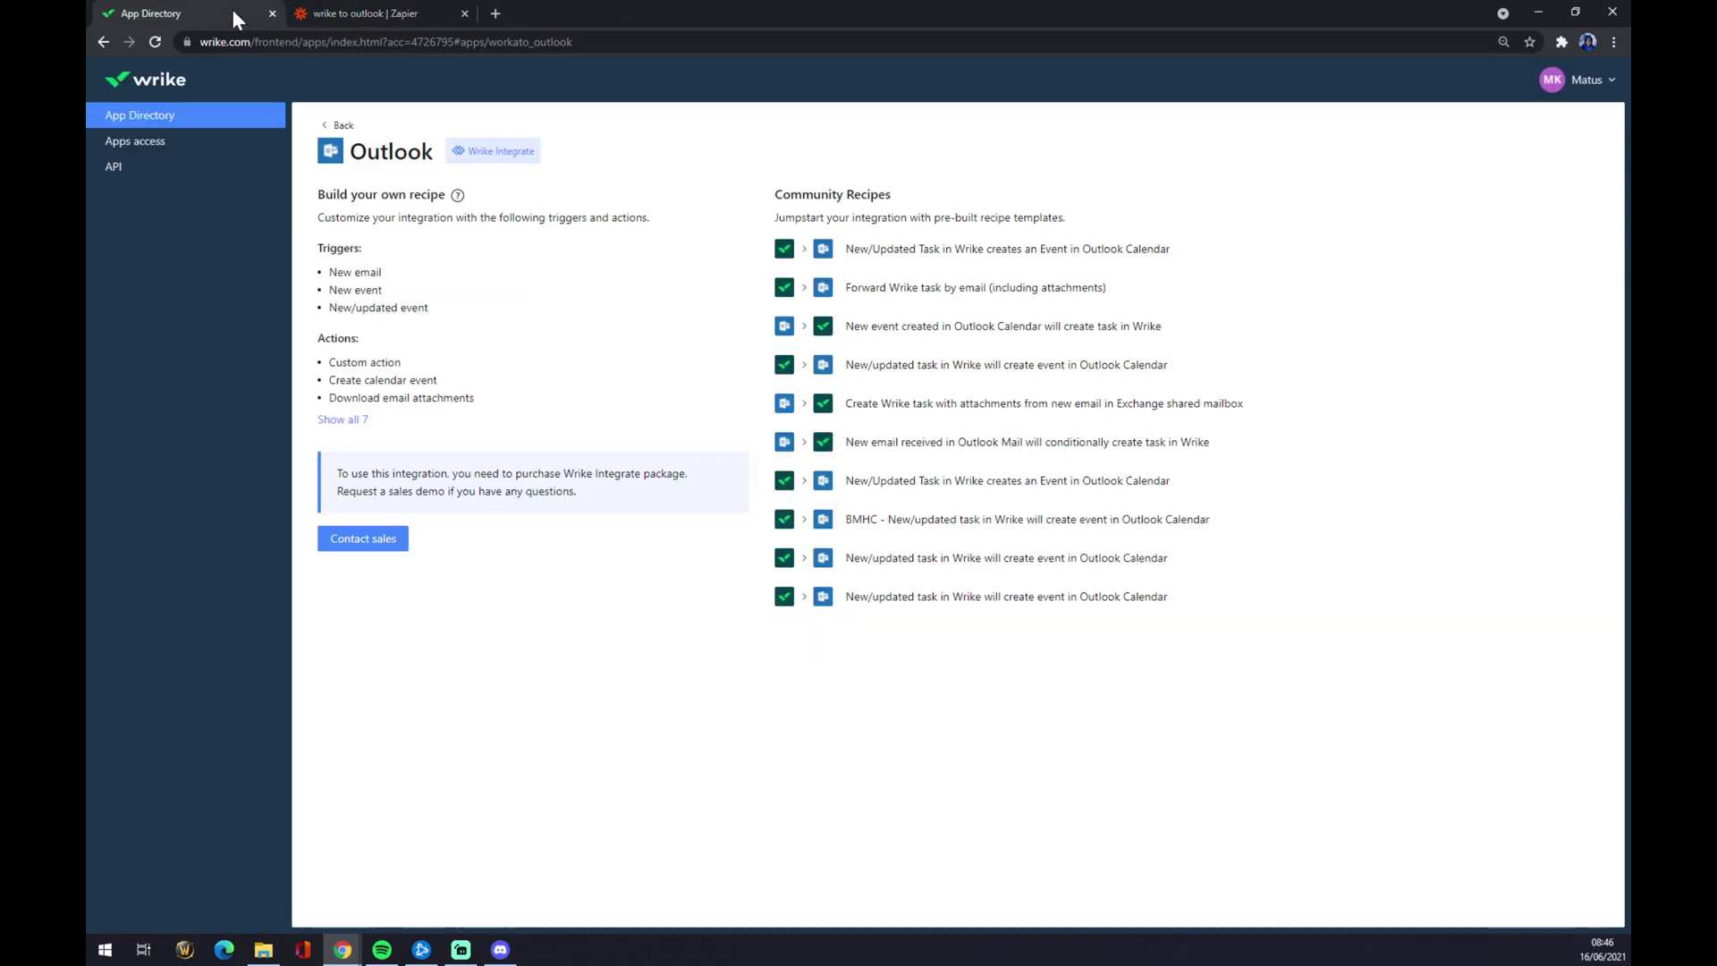
pyautogui.click(366, 14)
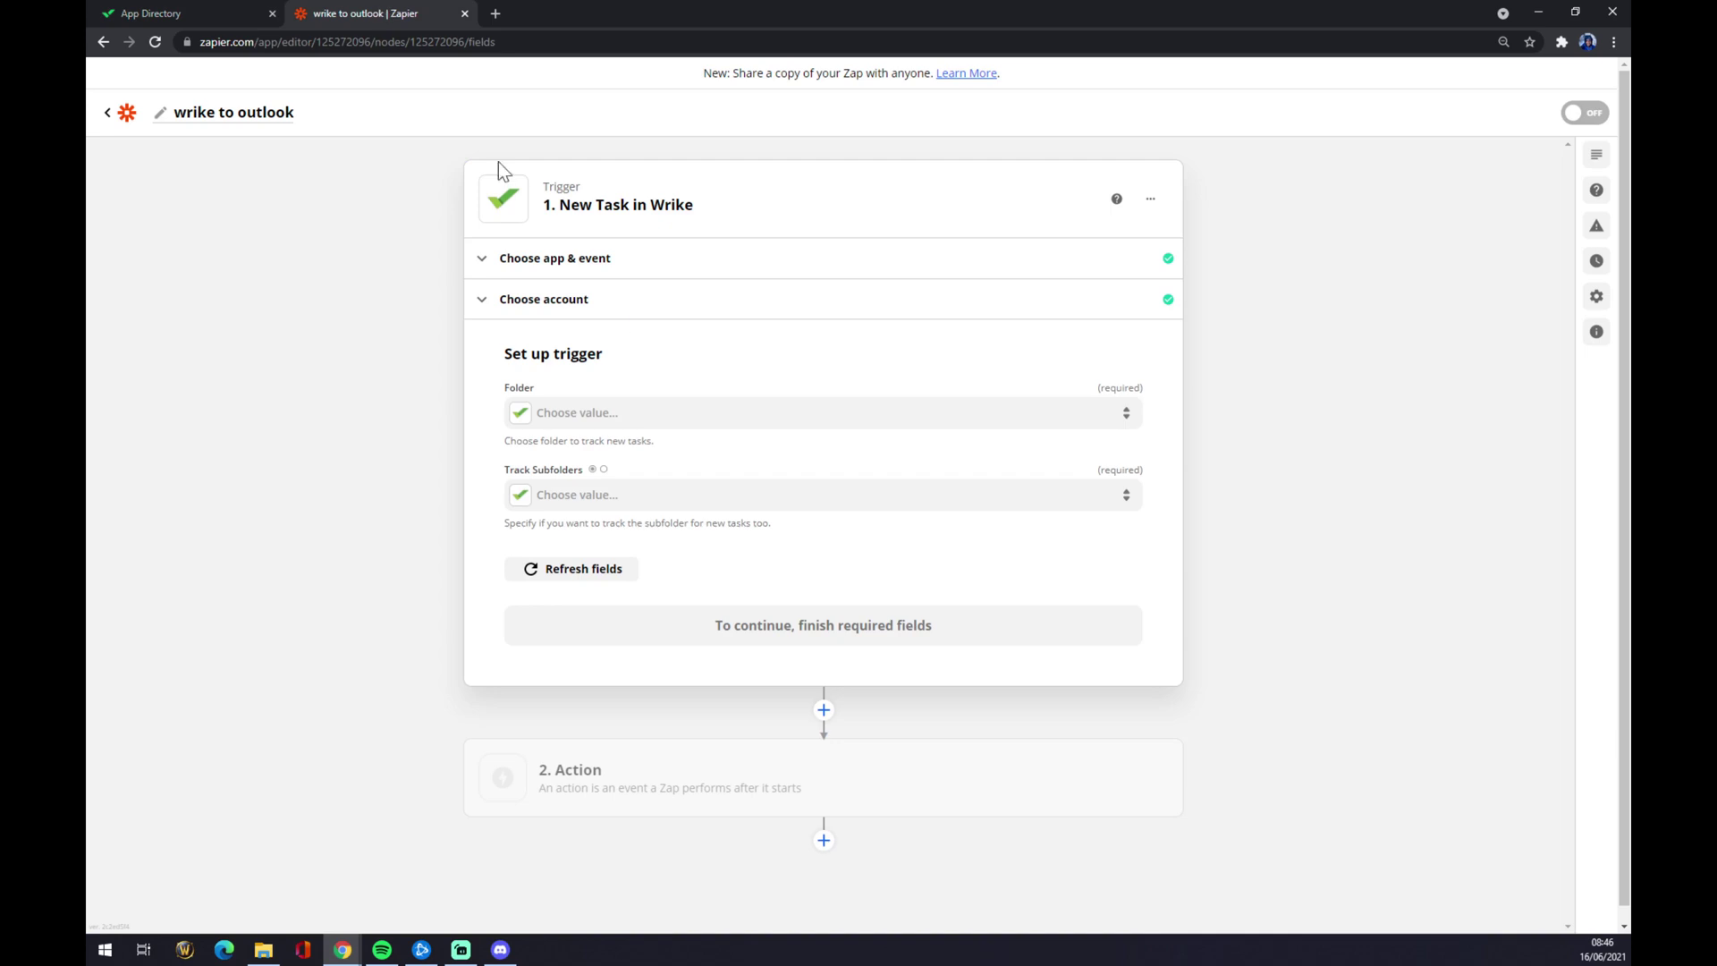
pyautogui.click(610, 420)
pyautogui.click(582, 550)
pyautogui.click(592, 497)
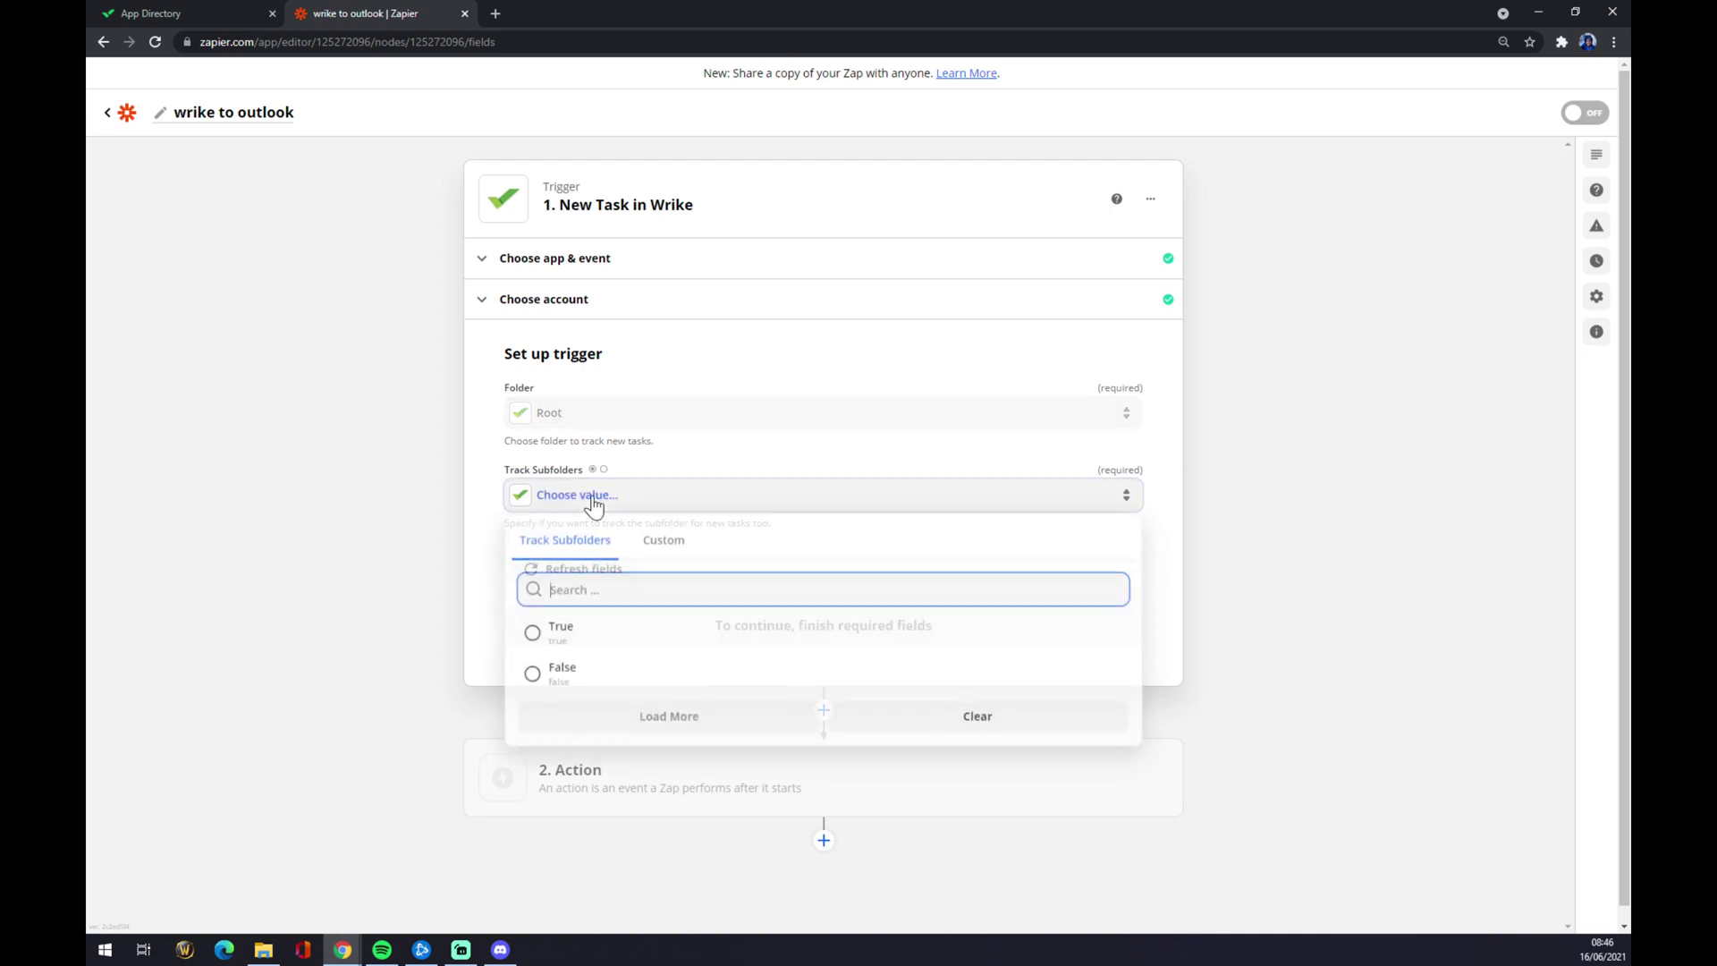
pyautogui.click(575, 666)
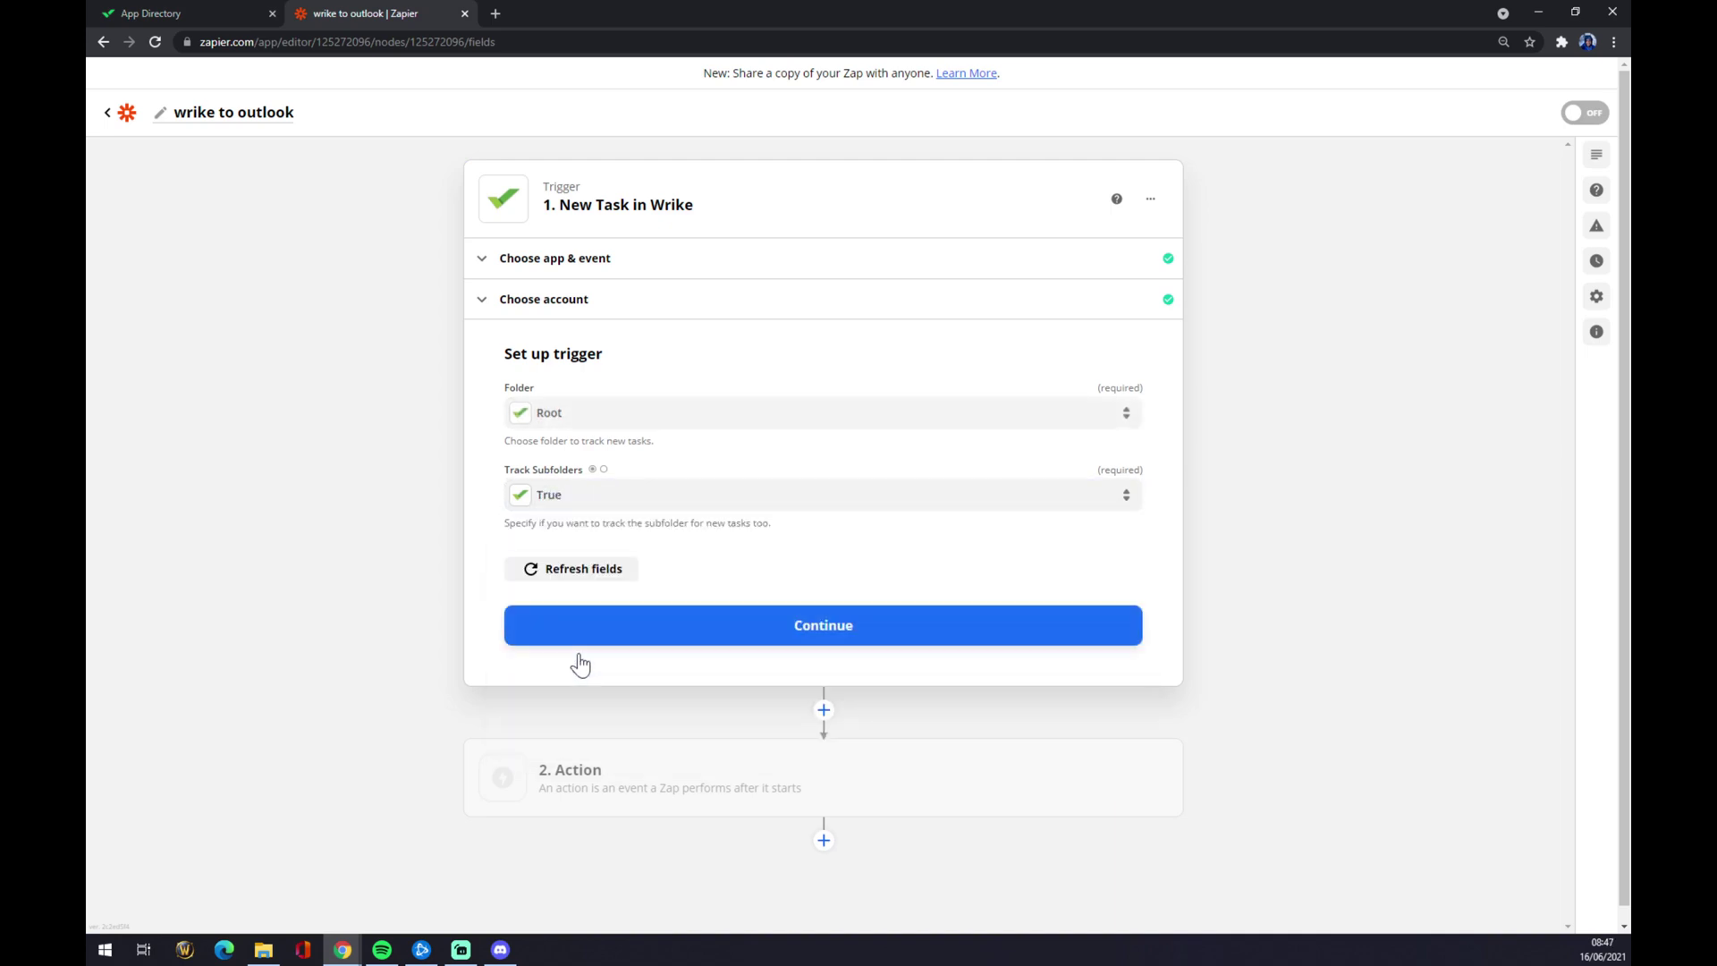
pyautogui.click(703, 637)
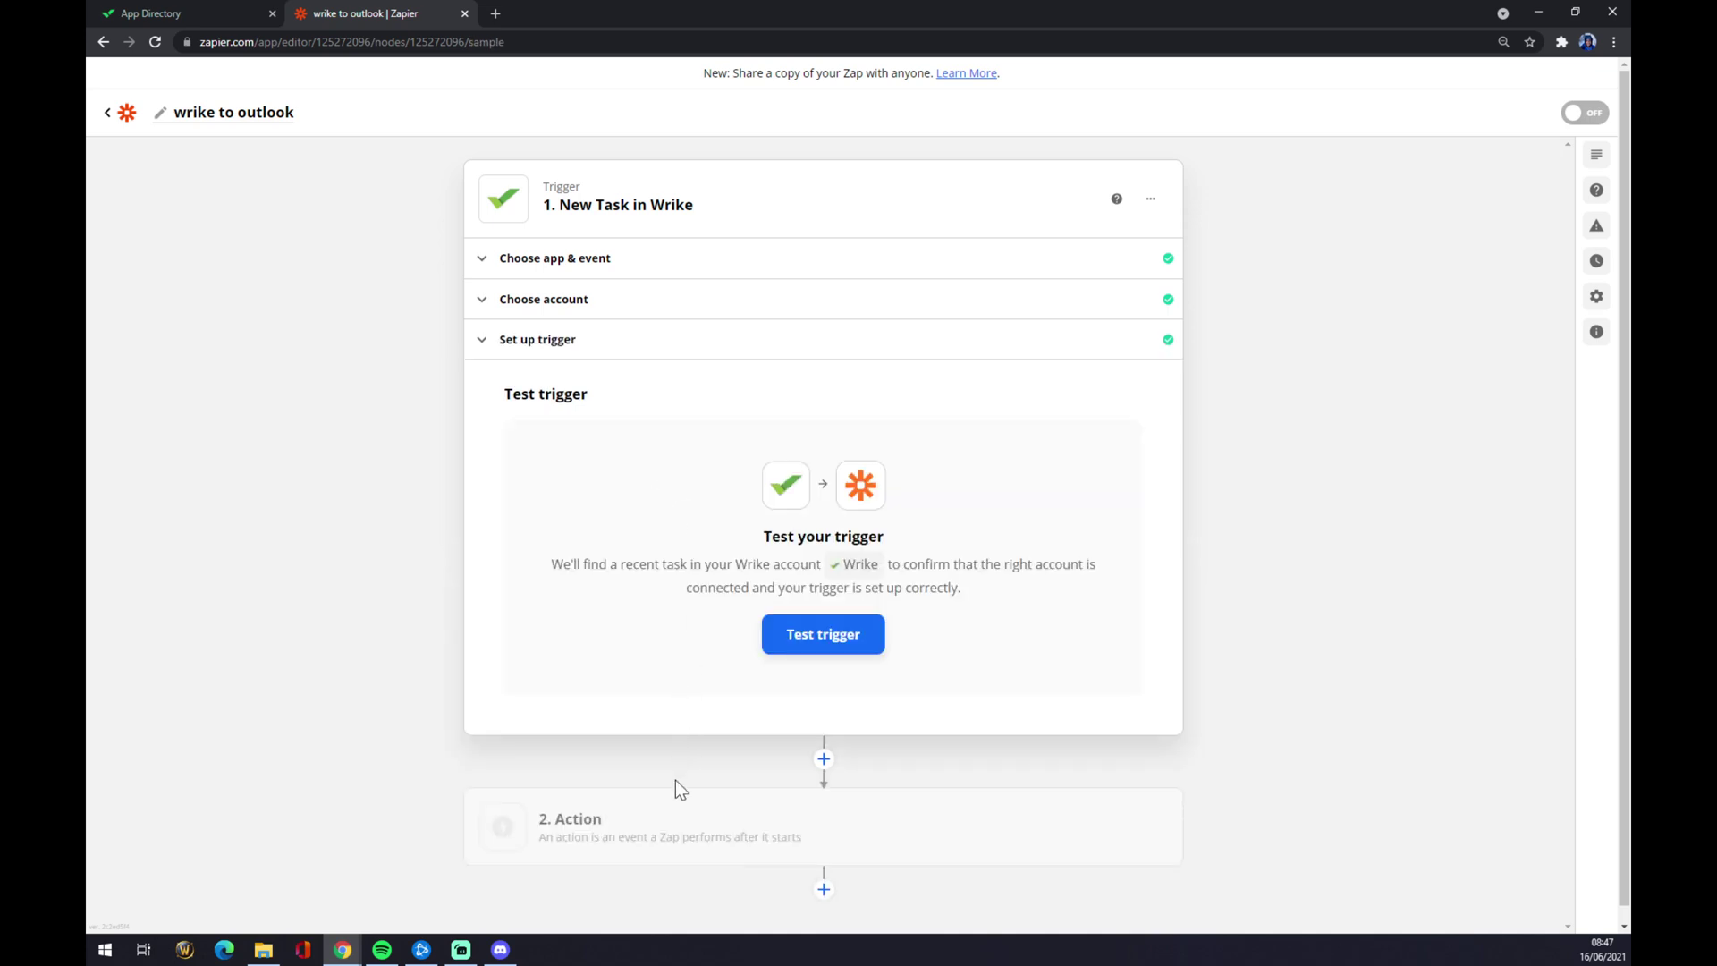
# Step: Set the action step to Microsoft Outlook with Create Event as its action event
pyautogui.click(671, 817)
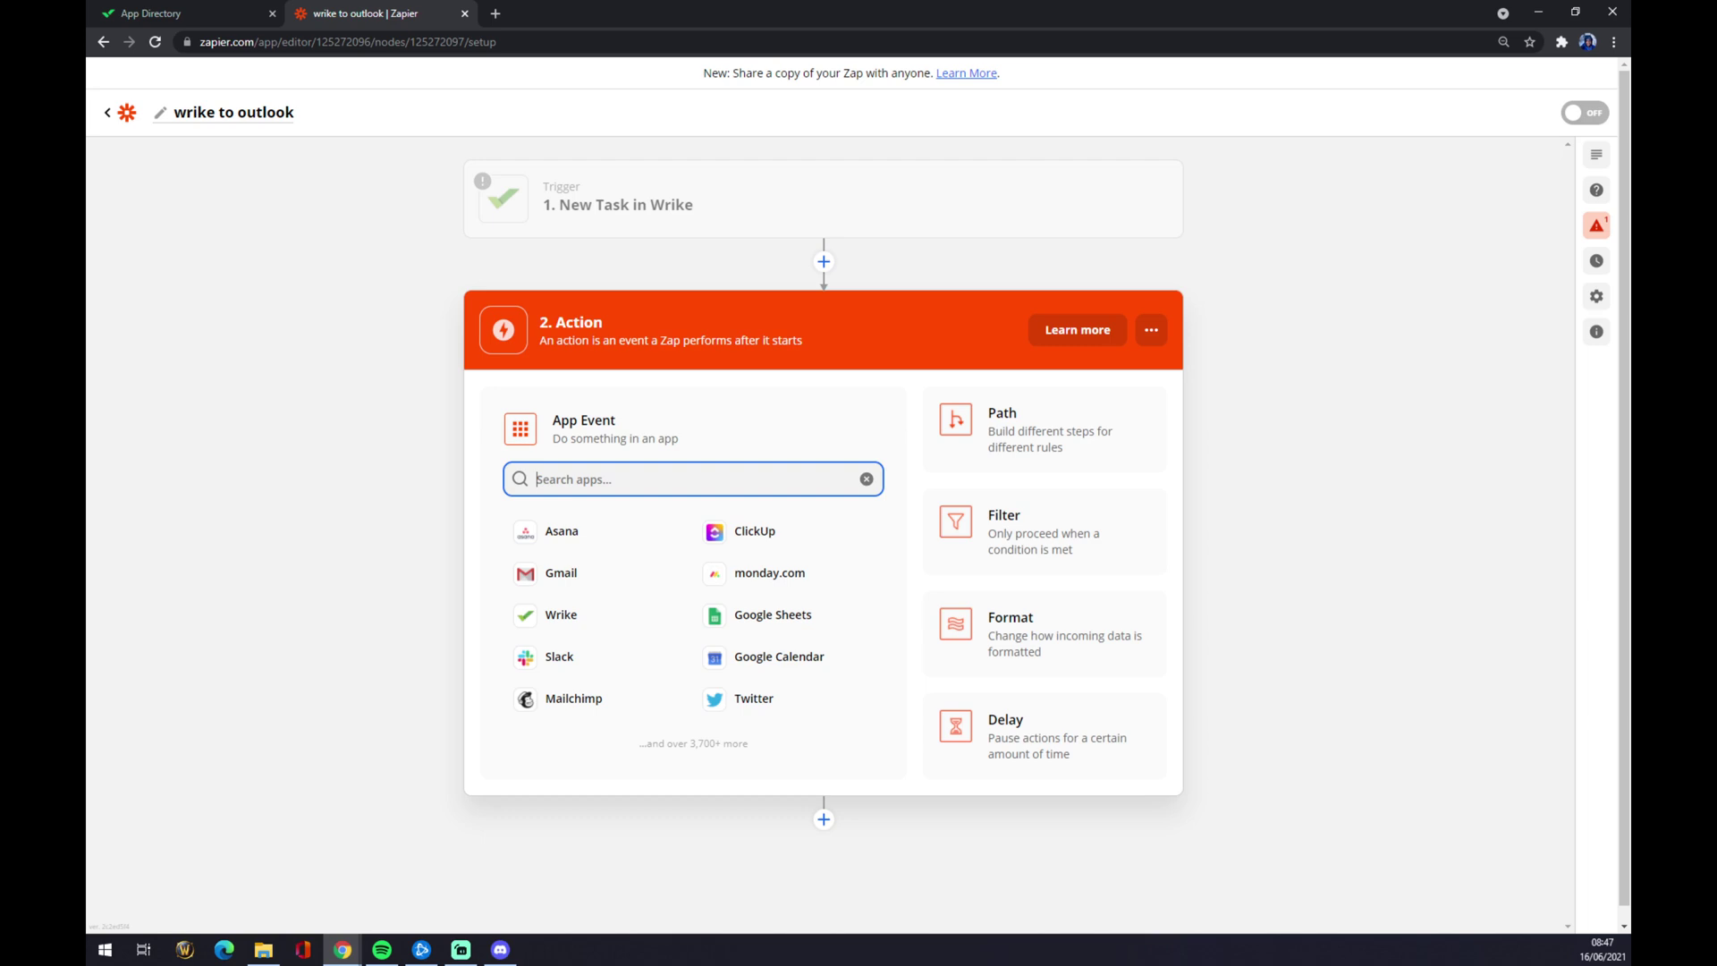
pyautogui.write('outl')
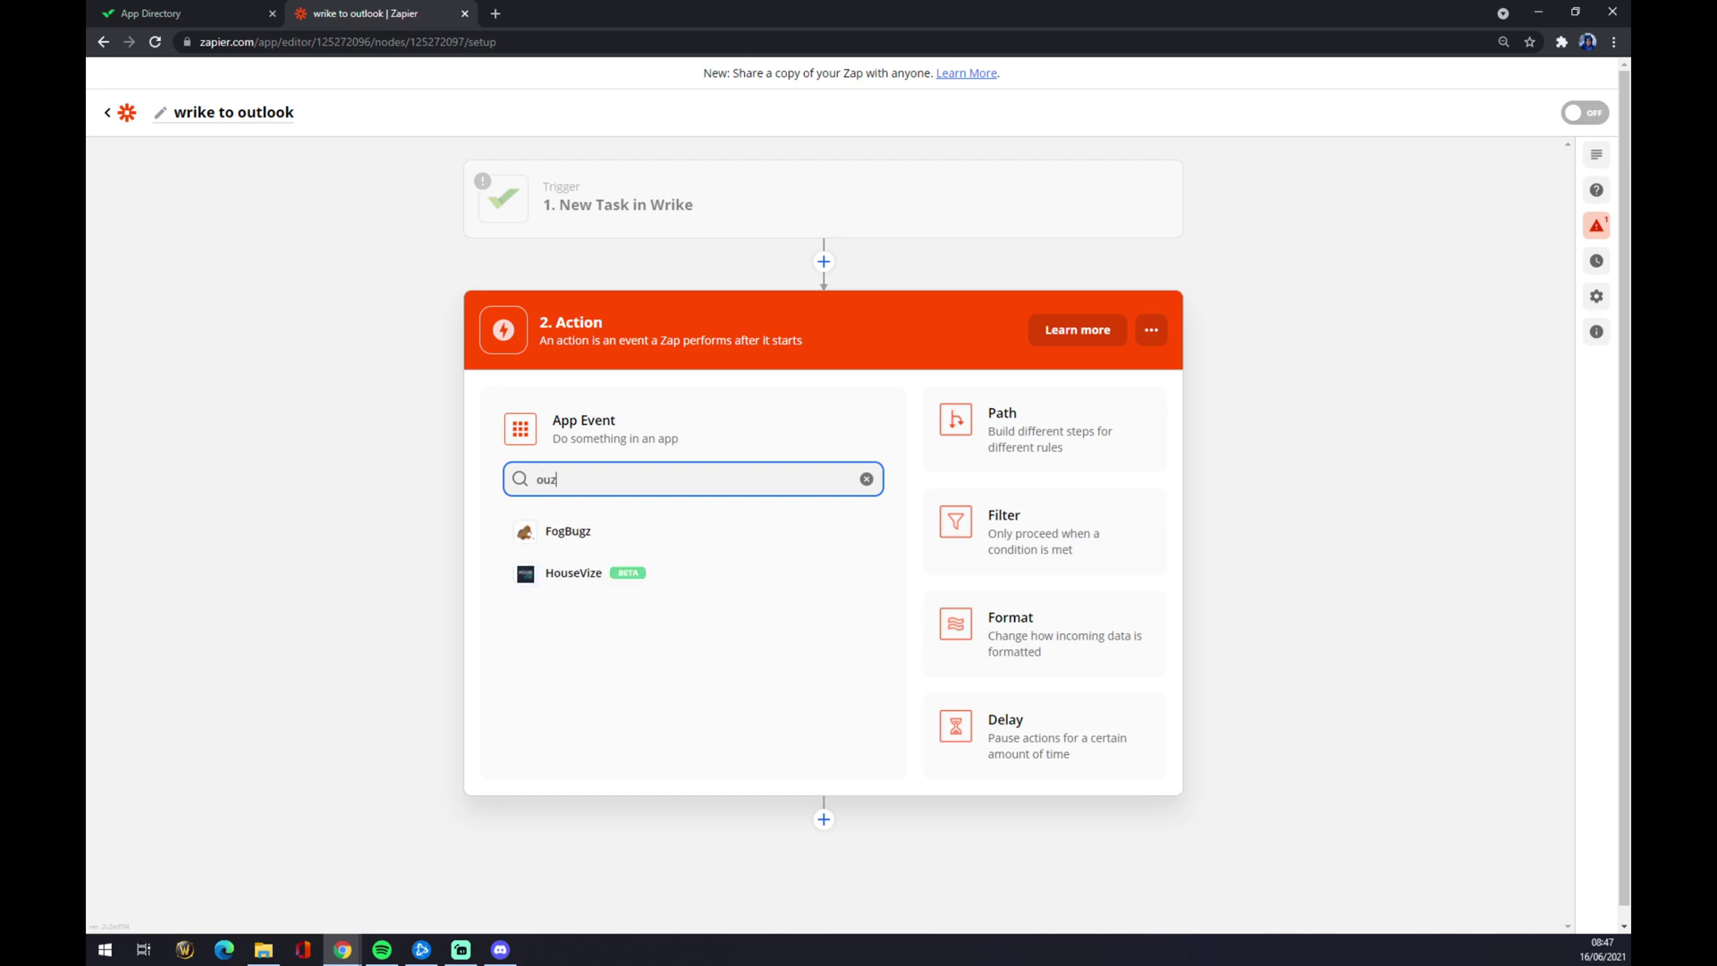
pyautogui.write('ook')
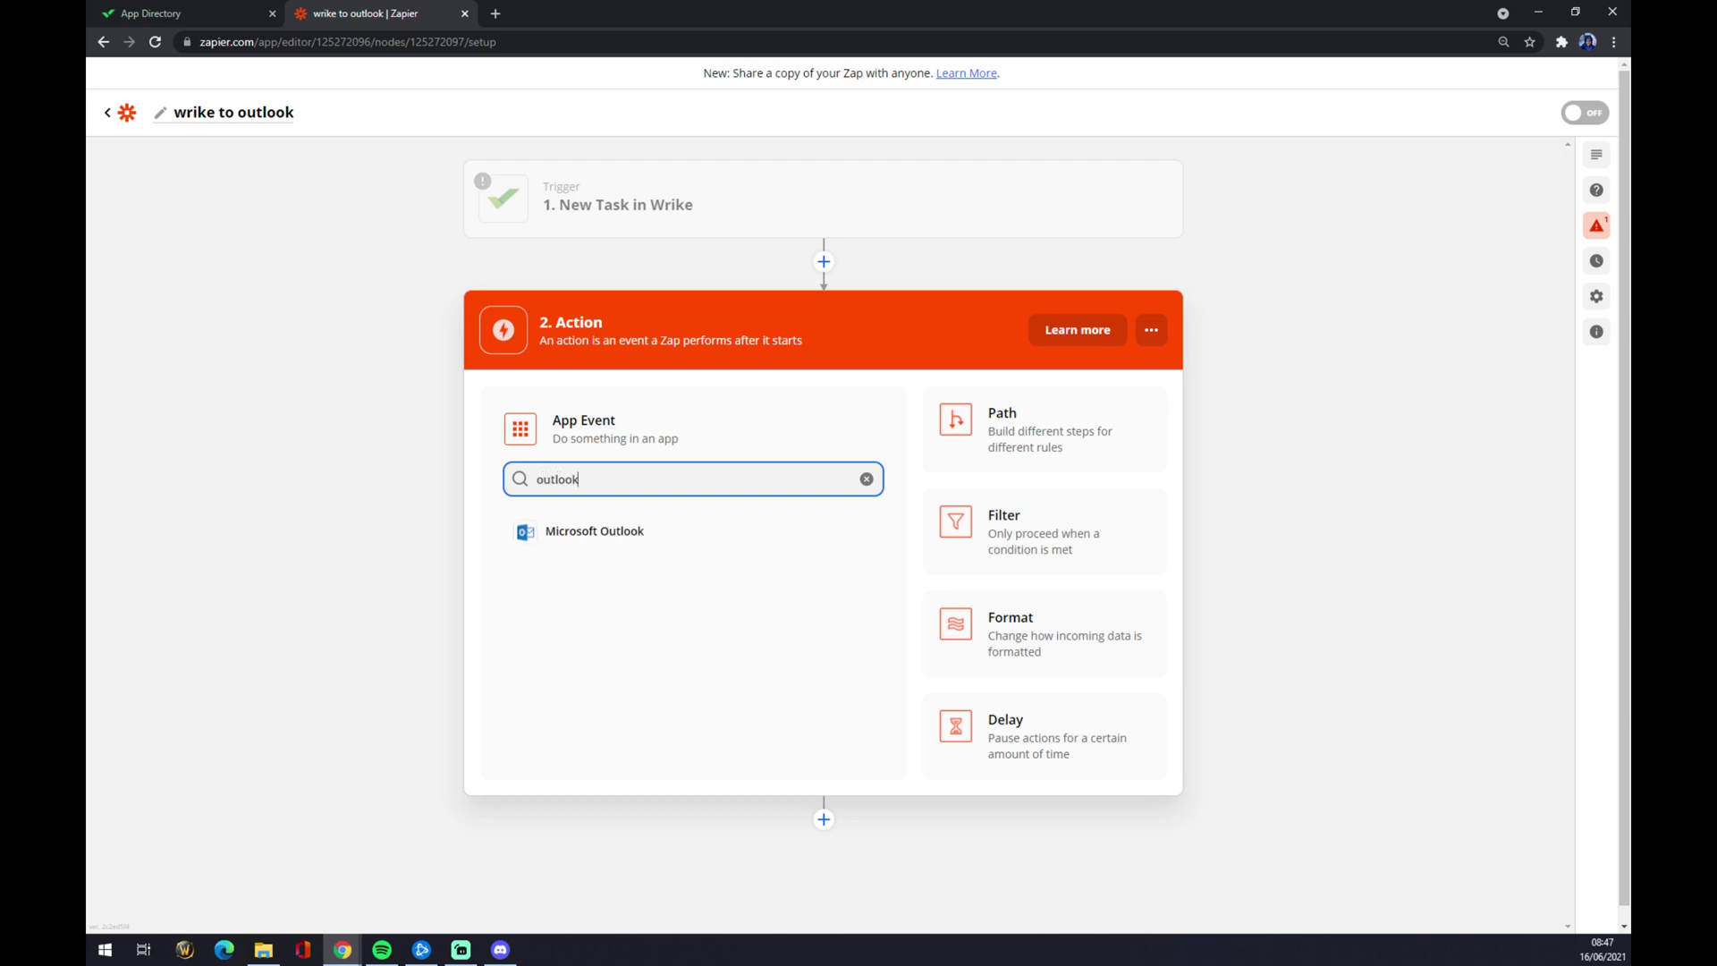
pyautogui.click(612, 549)
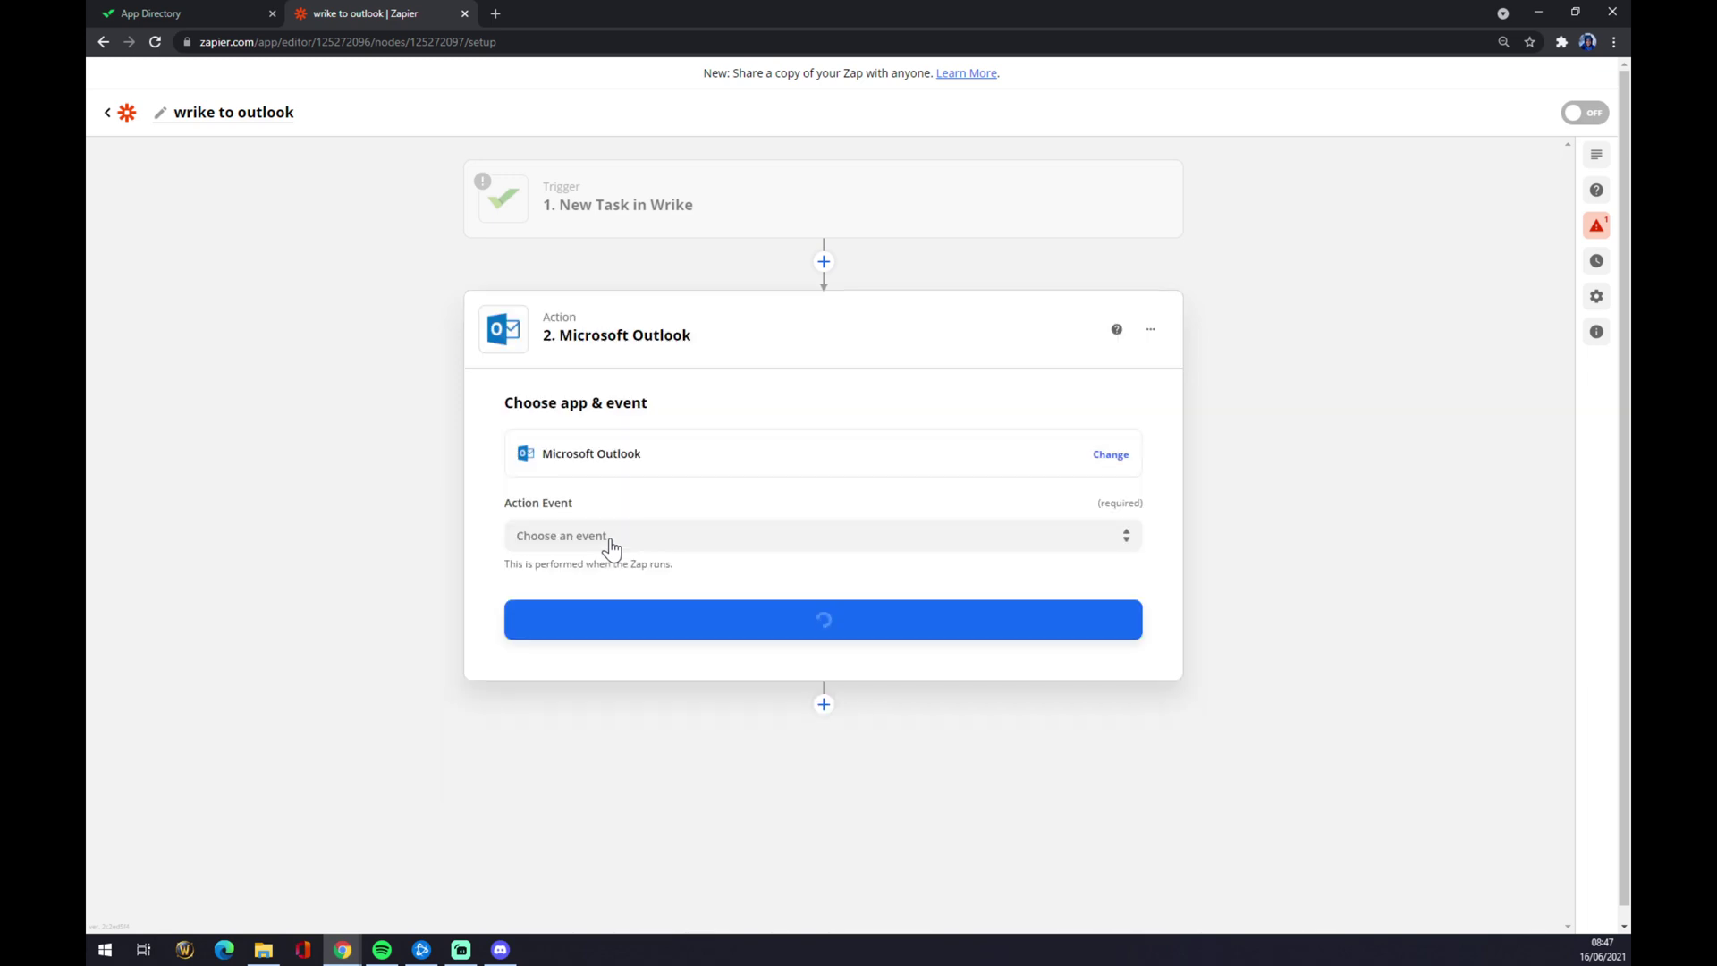
pyautogui.click(605, 544)
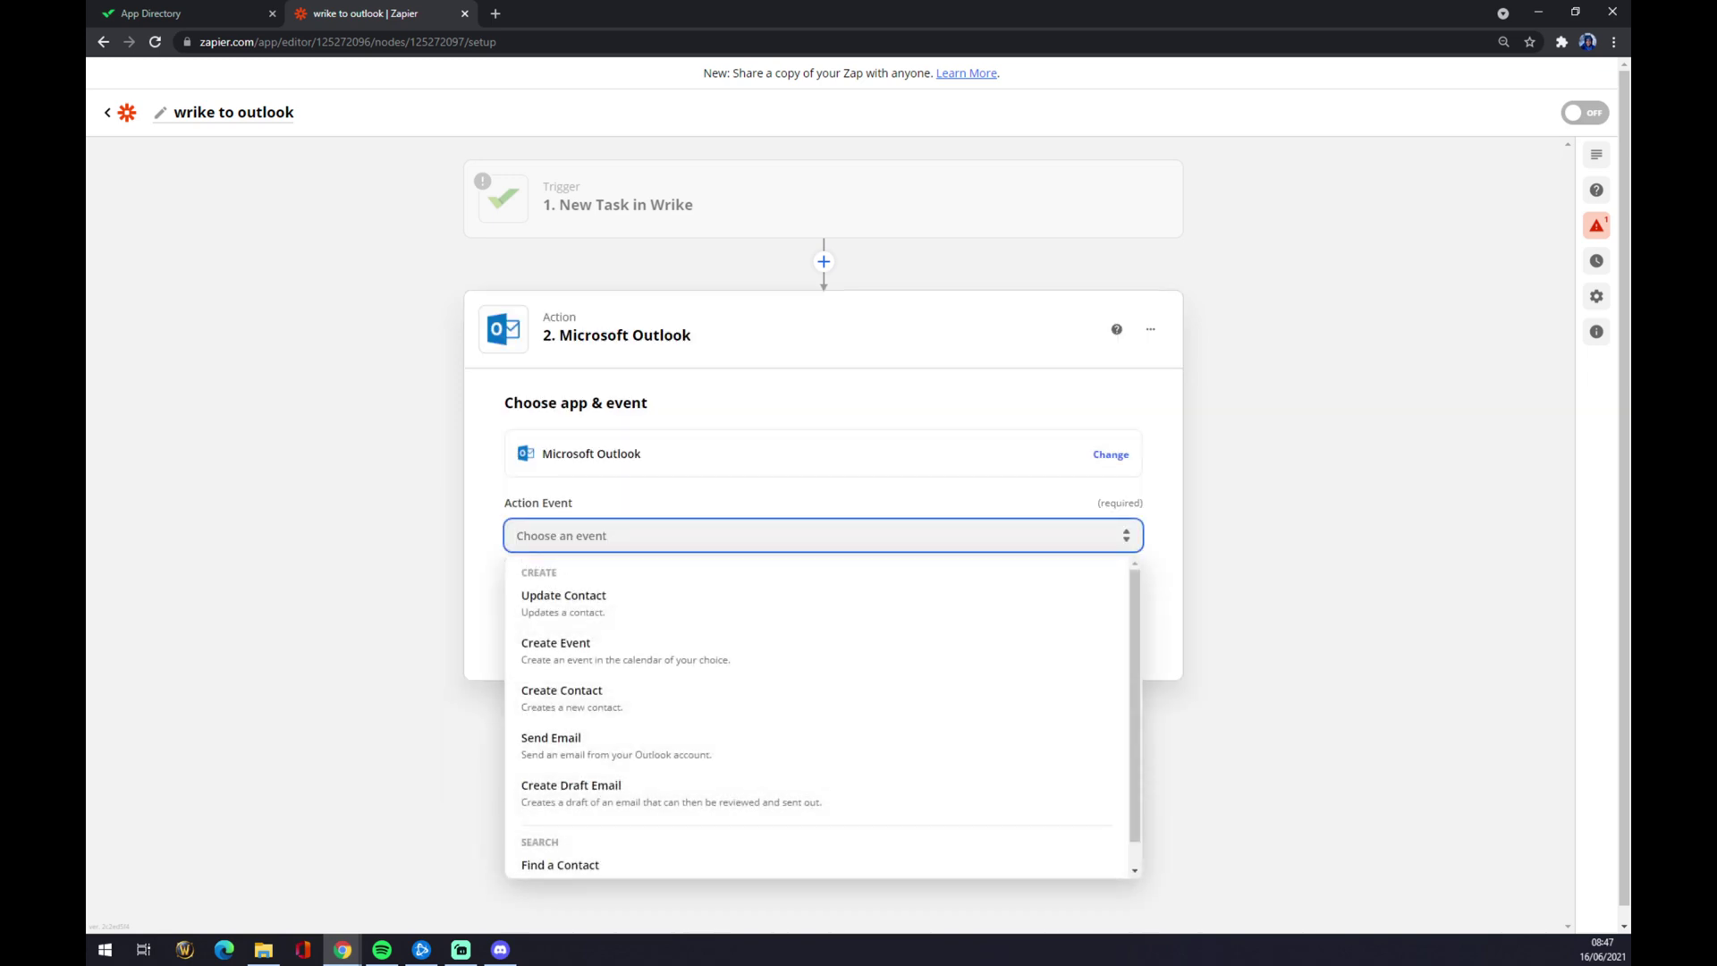
pyautogui.moveTo(533, 208)
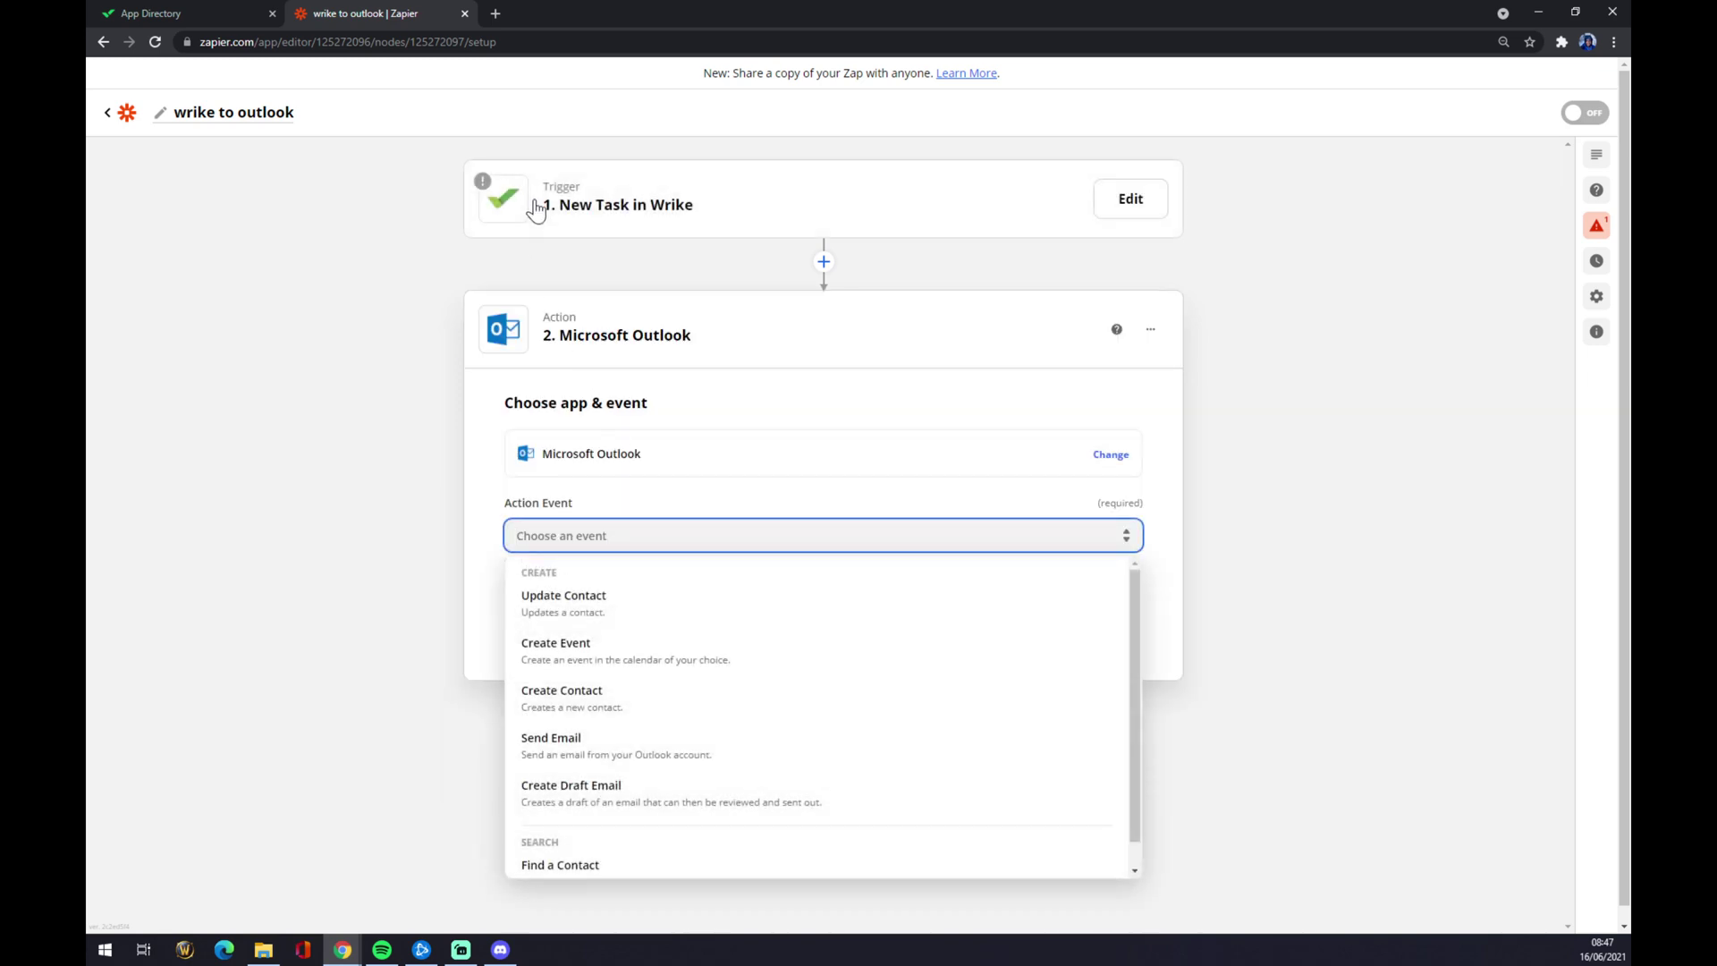
pyautogui.click(618, 661)
pyautogui.click(673, 635)
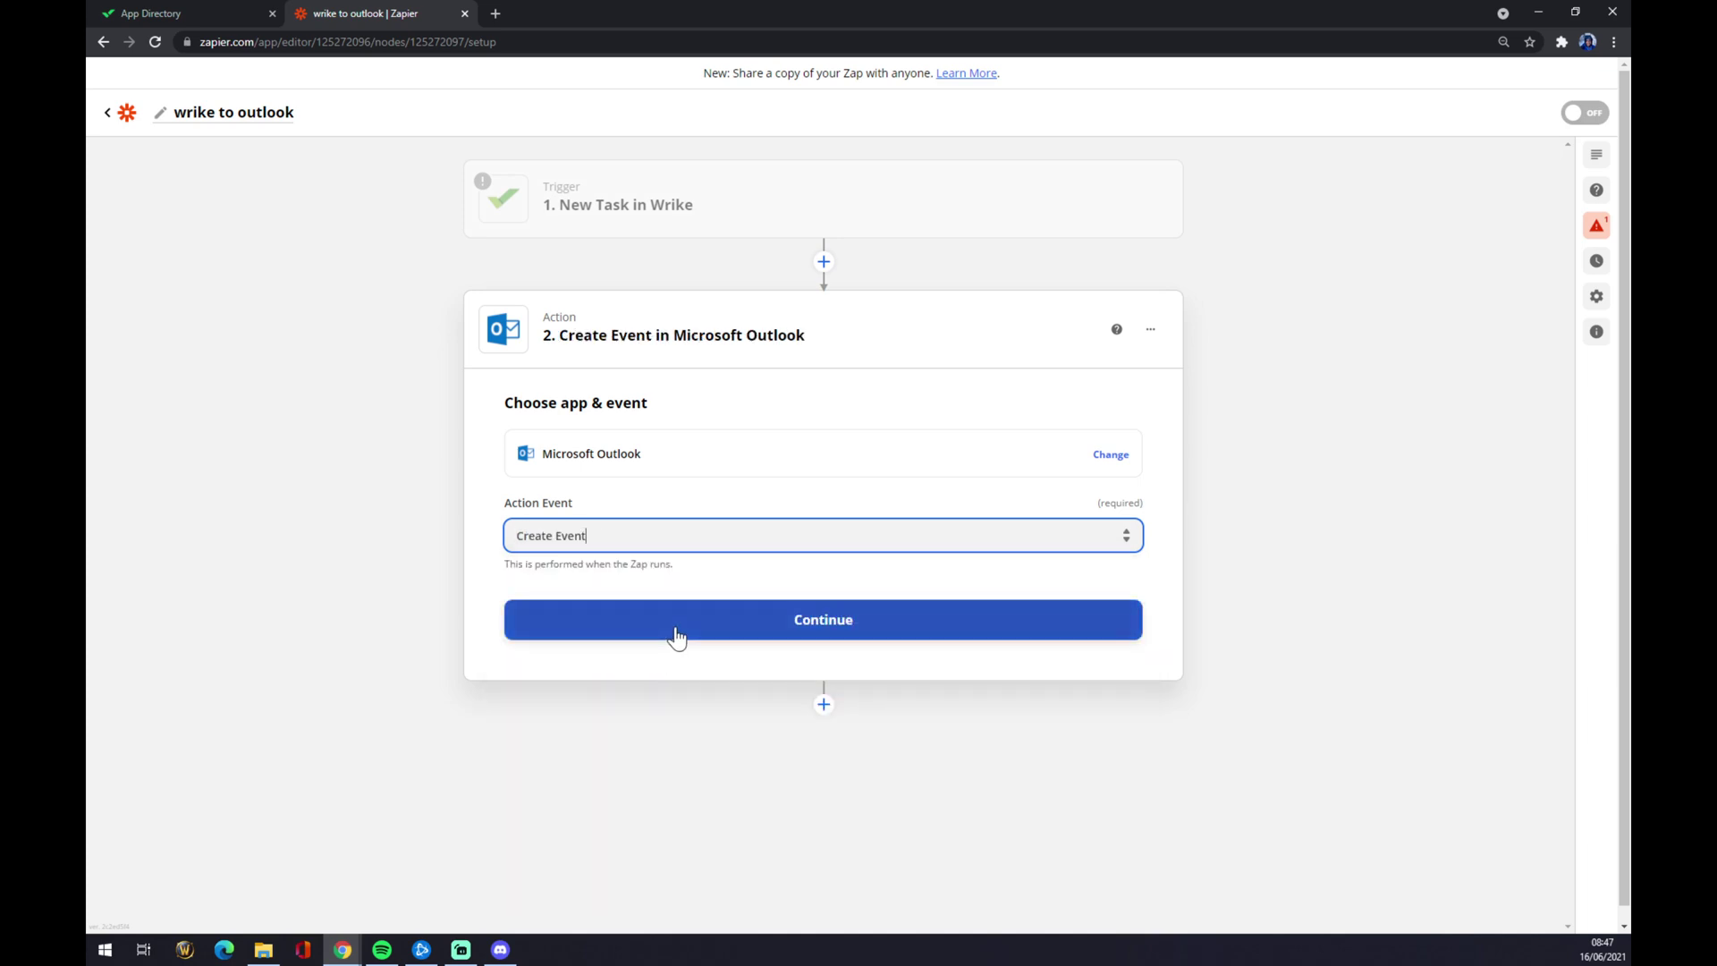